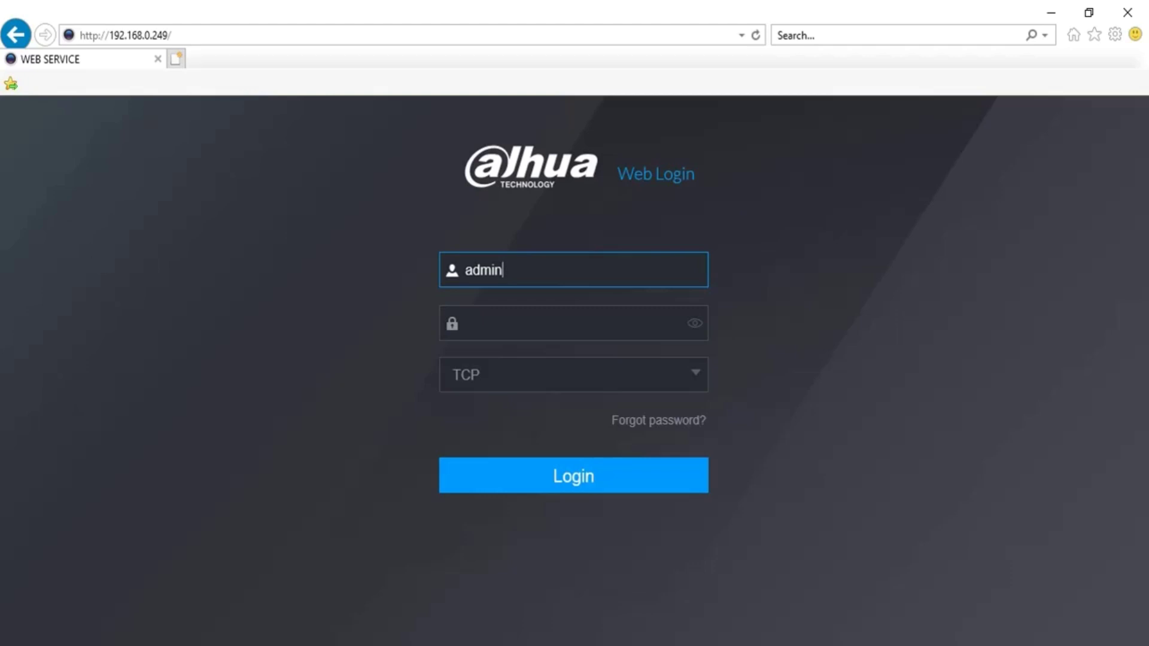
# Log in to the NVR web page as admin with the administrator password
pyautogui.click(498, 39)
pyautogui.click(500, 38)
pyautogui.click(512, 312)
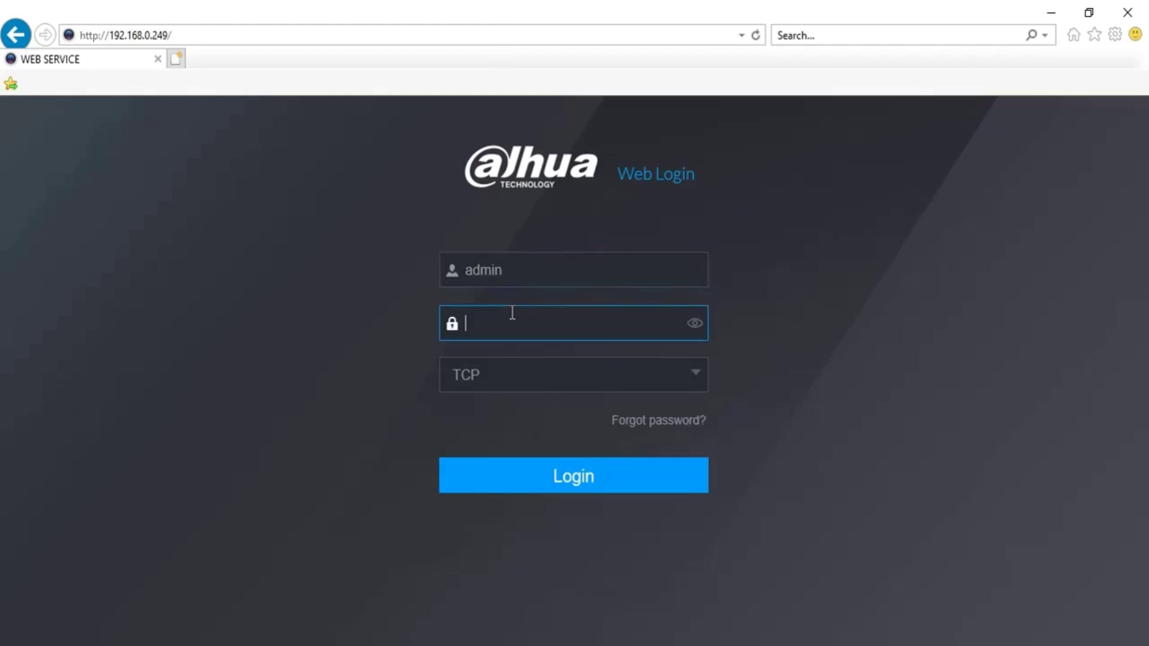
pyautogui.write('admin123')
pyautogui.press('Return')
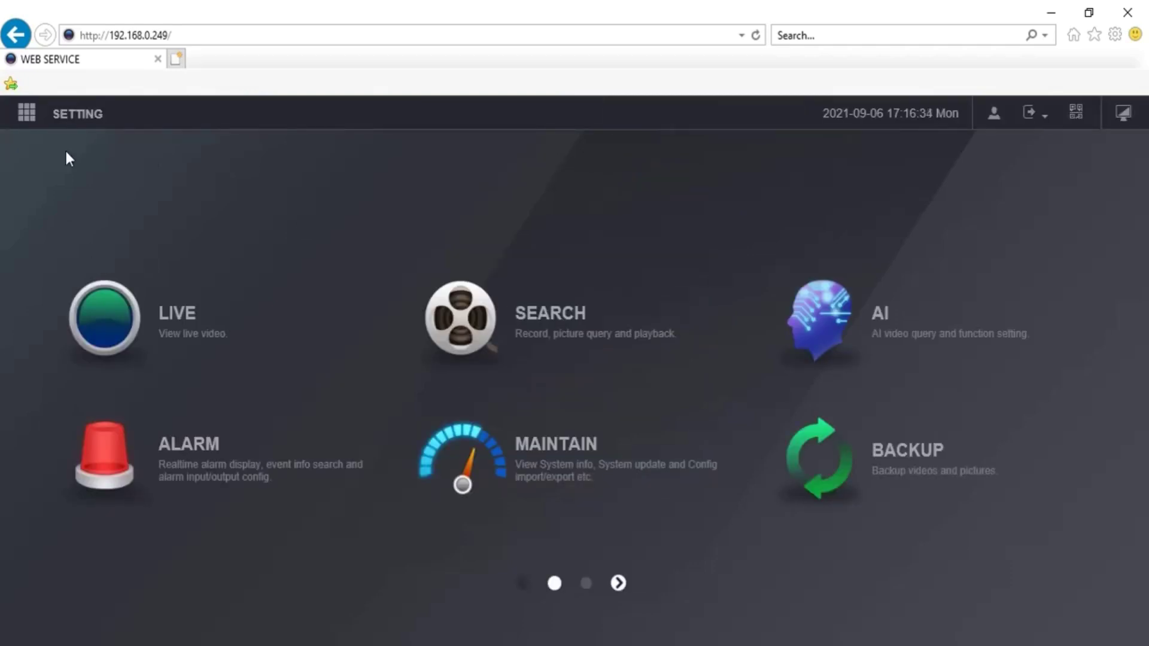
# From Setting > Camera > Camera List, open channel 3's camera web page
pyautogui.click(27, 115)
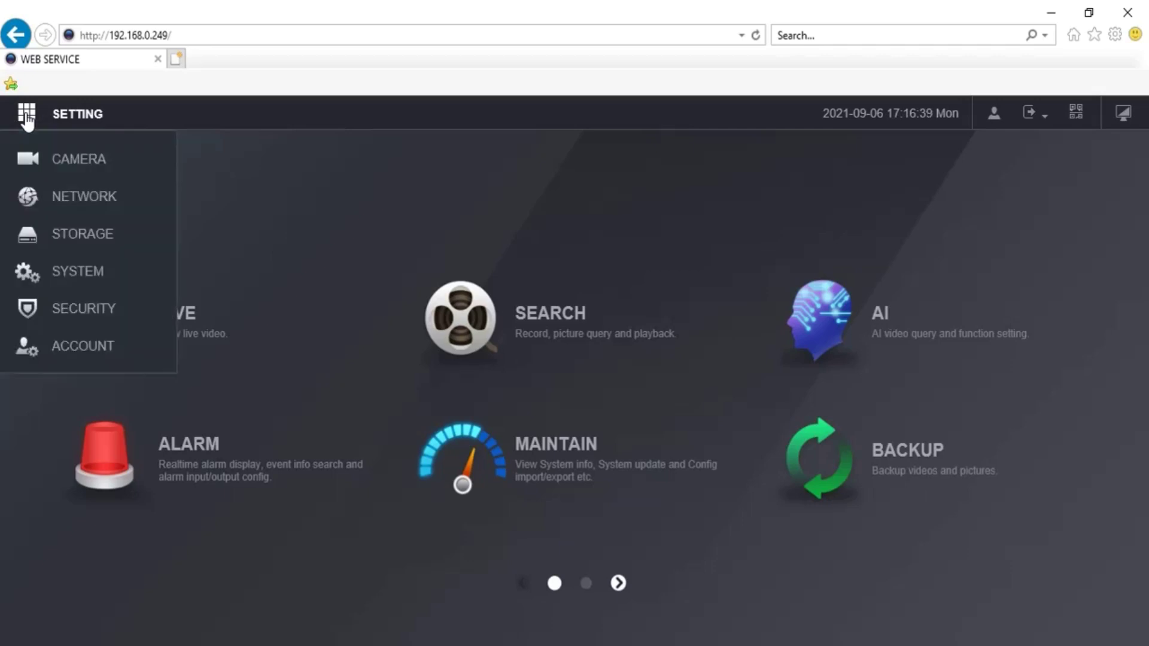
pyautogui.click(70, 160)
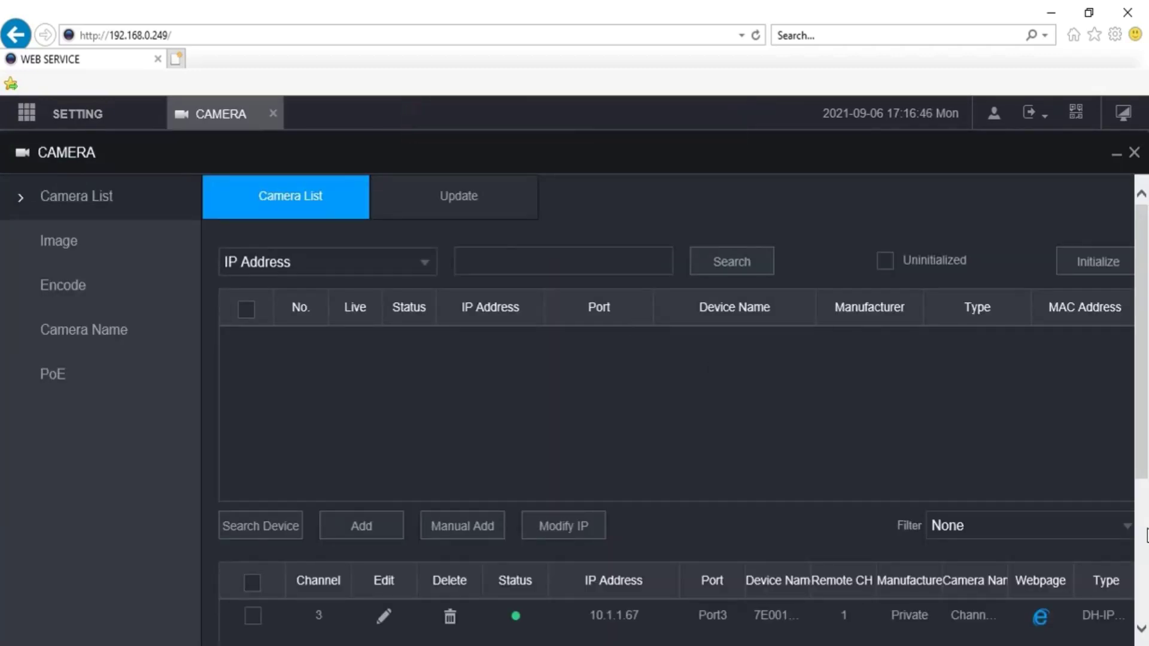
pyautogui.scroll(-4, 1143, 534)
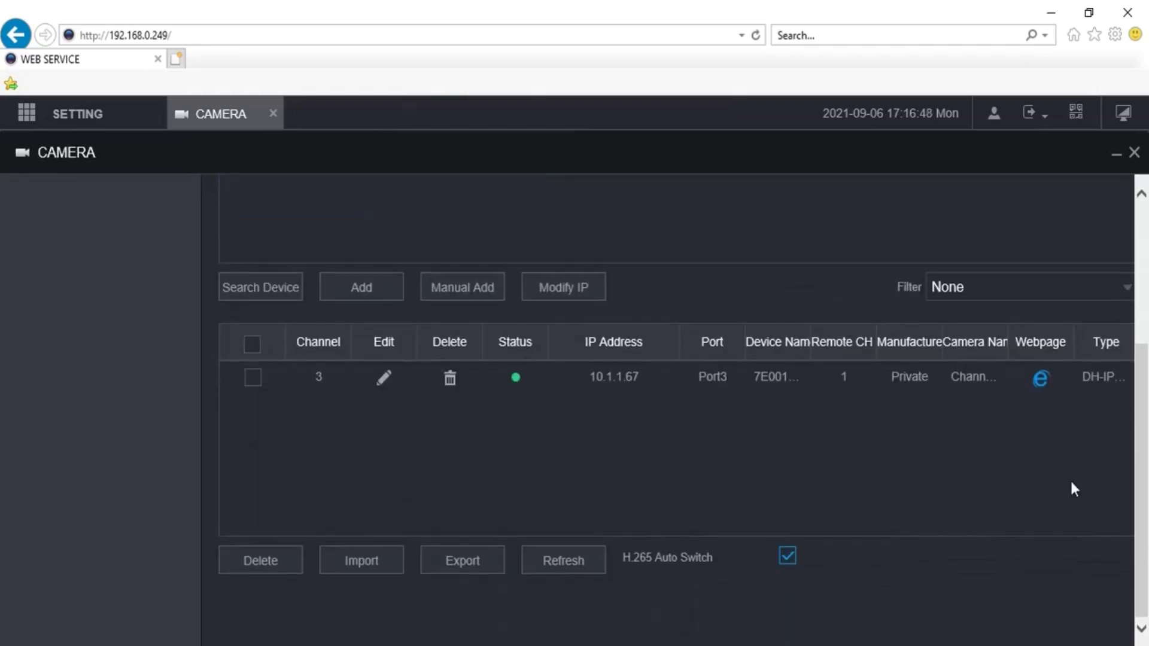
pyautogui.click(1040, 380)
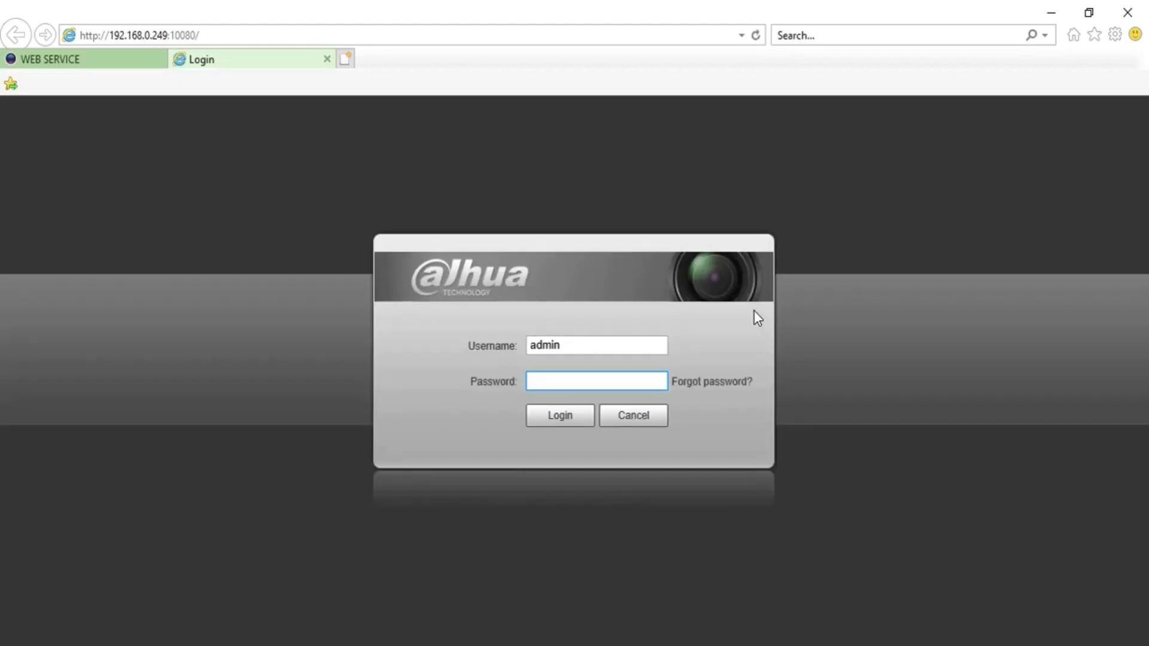
# Enter the camera password to log in, then go to the Setting tab
pyautogui.write('admin123')
pyautogui.press('Return')
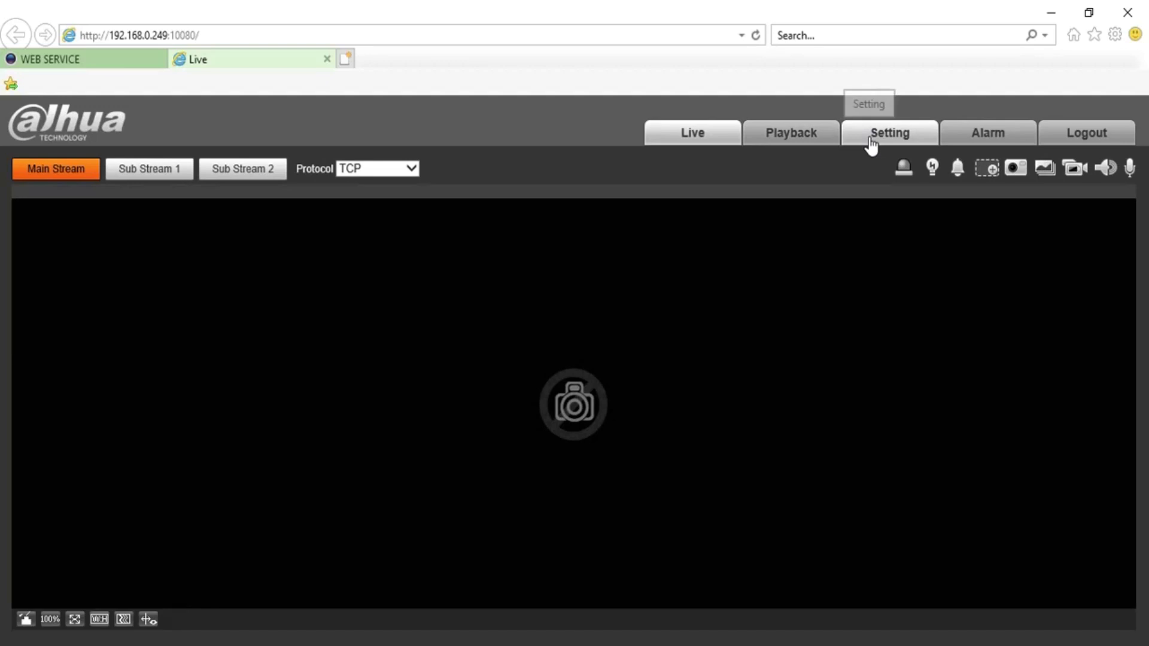
pyautogui.click(871, 141)
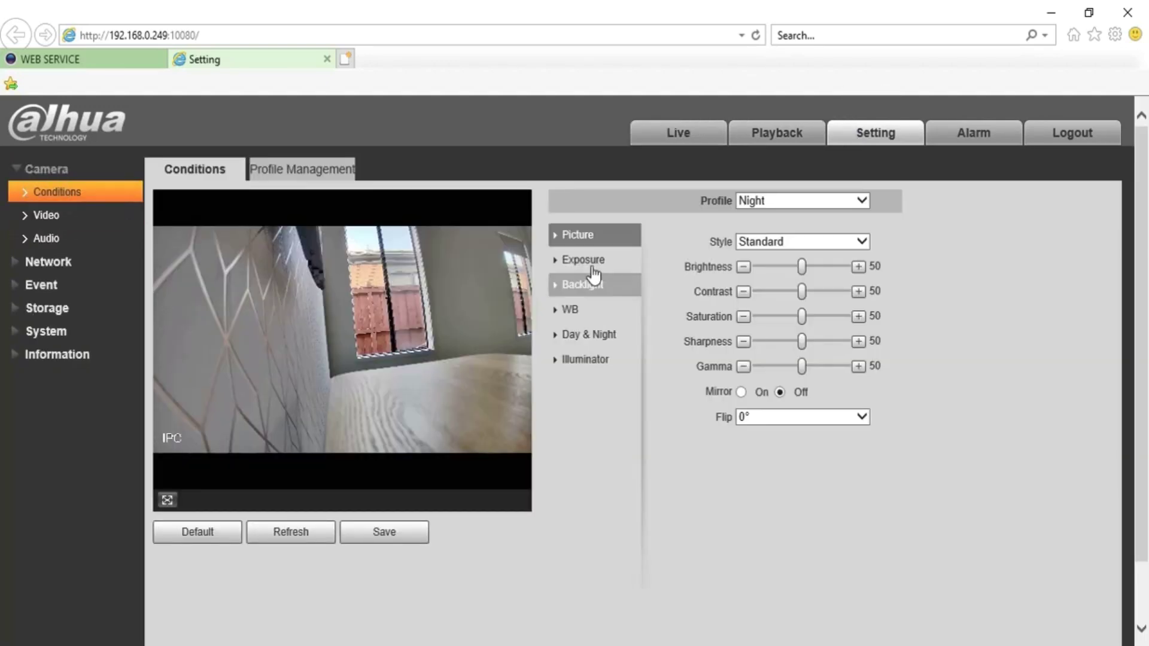
# Switch the Night profile's illuminator to Manual, then Off, then back to Auto
pyautogui.click(596, 376)
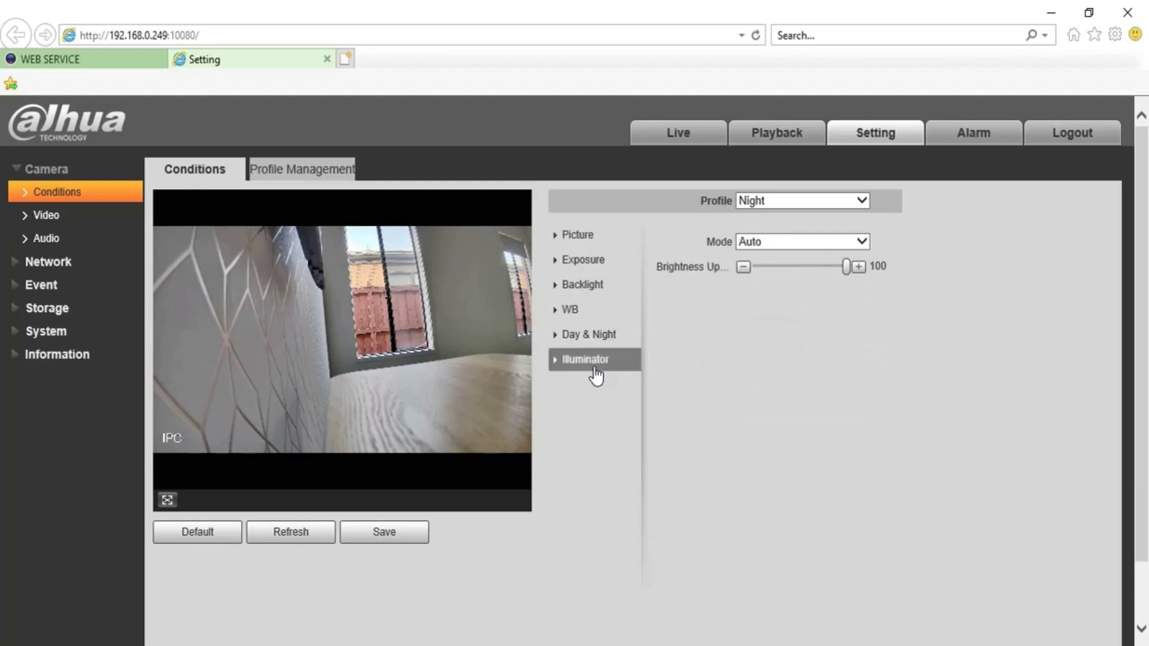
pyautogui.click(778, 199)
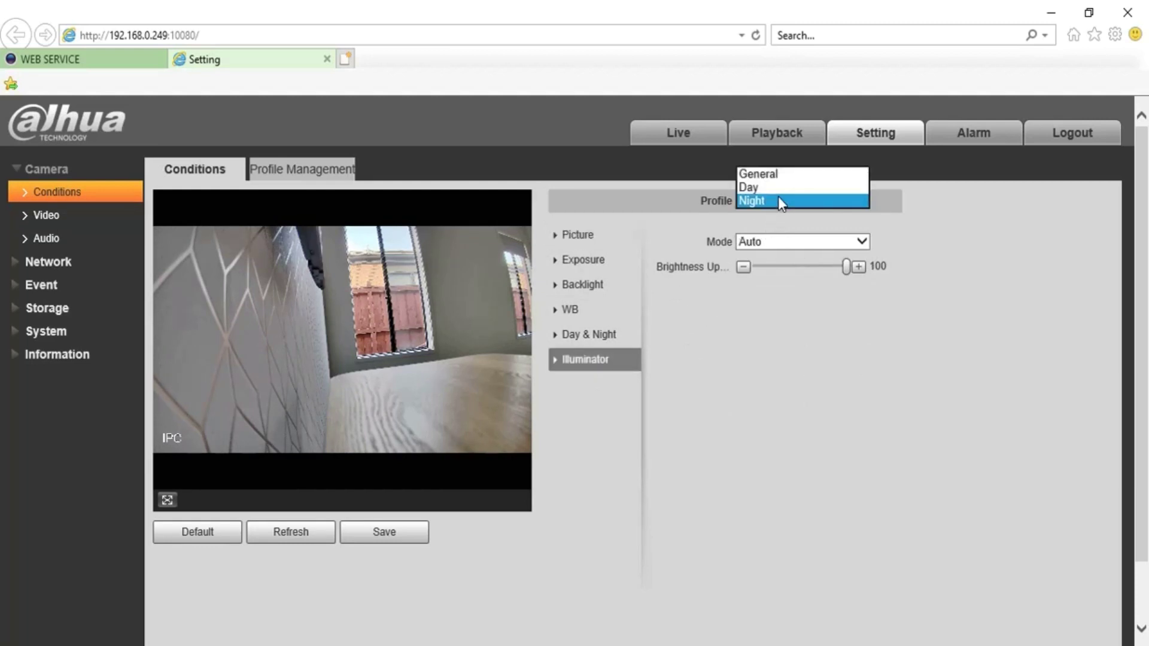
pyautogui.click(779, 200)
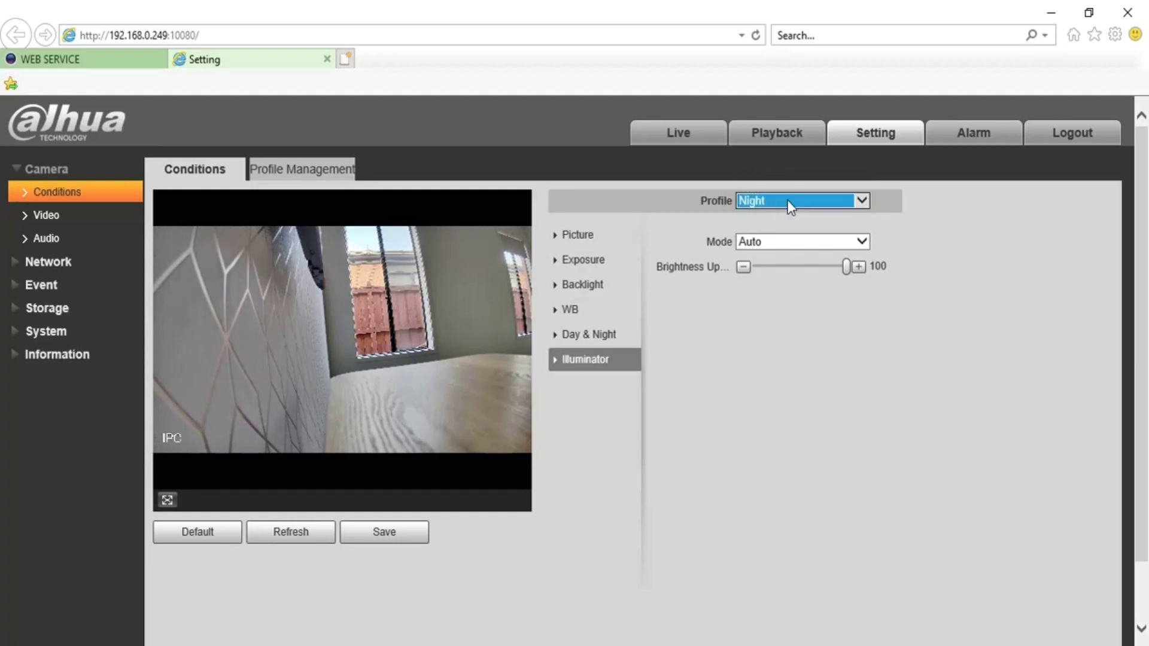
pyautogui.click(861, 241)
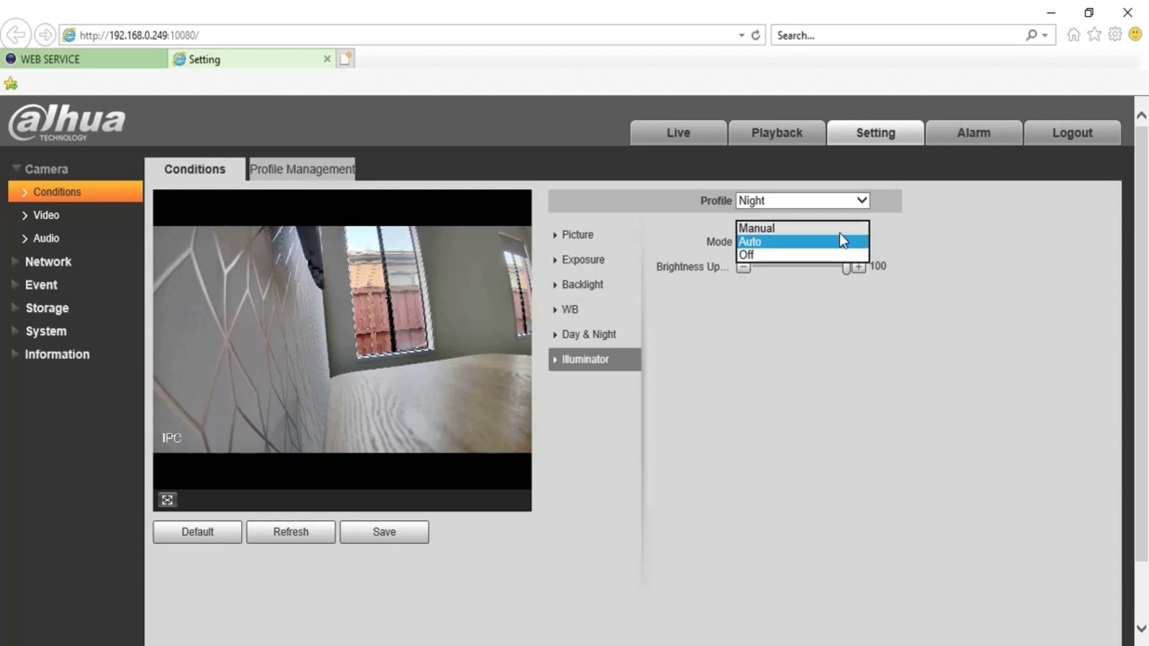
pyautogui.click(839, 232)
pyautogui.click(839, 233)
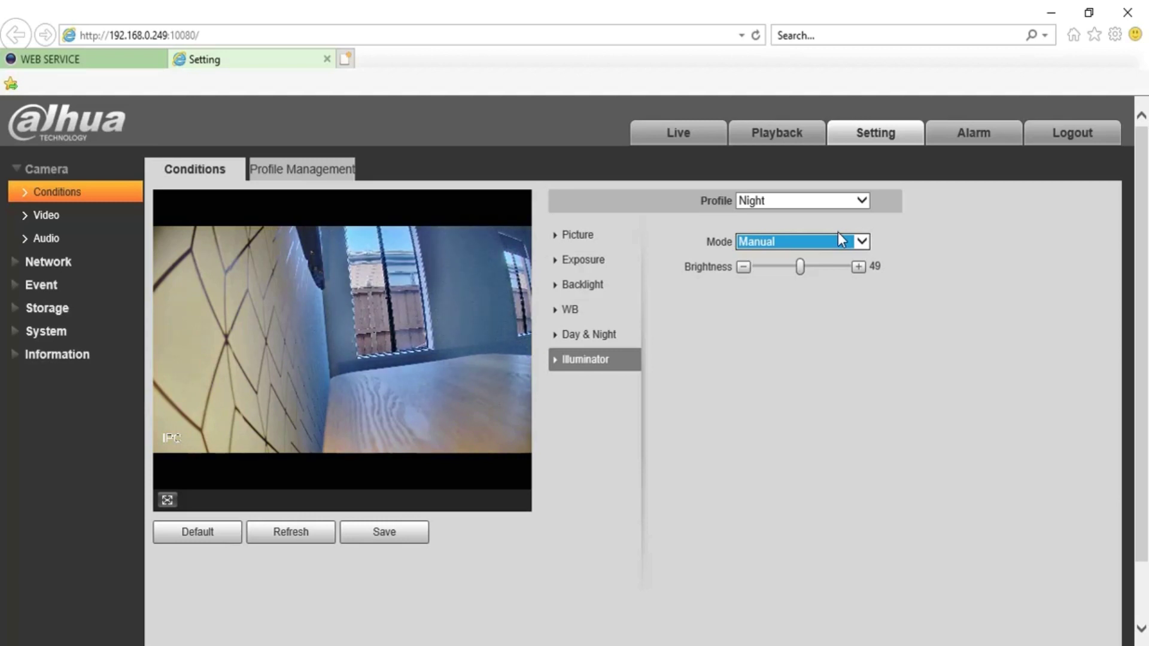
pyautogui.click(837, 238)
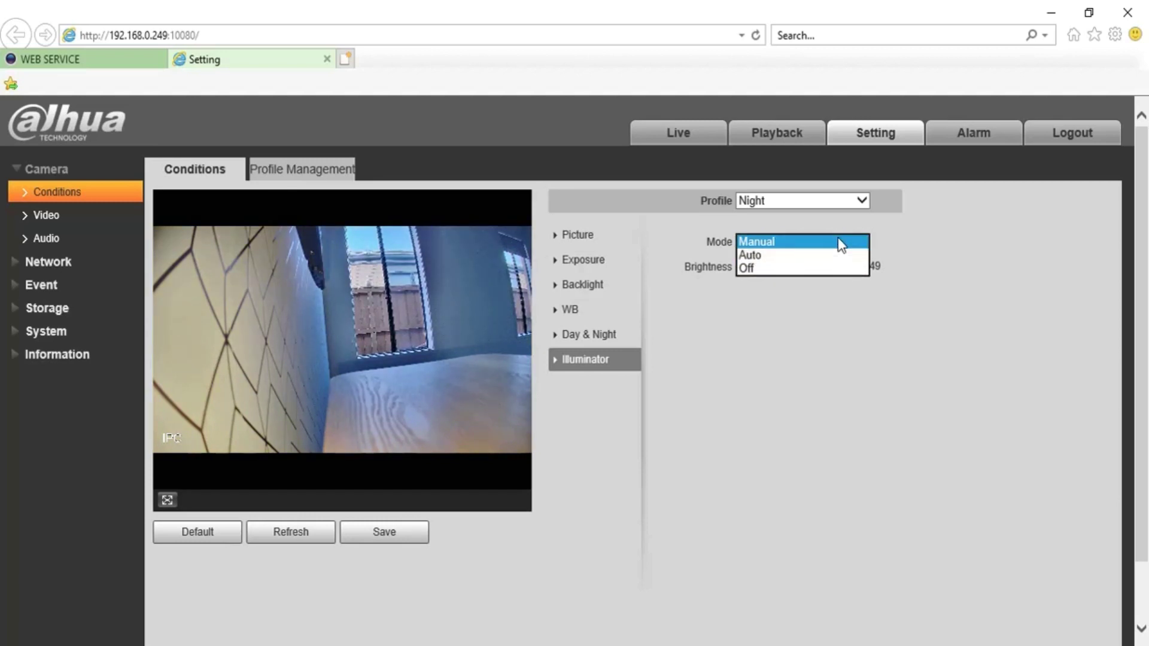
pyautogui.click(824, 267)
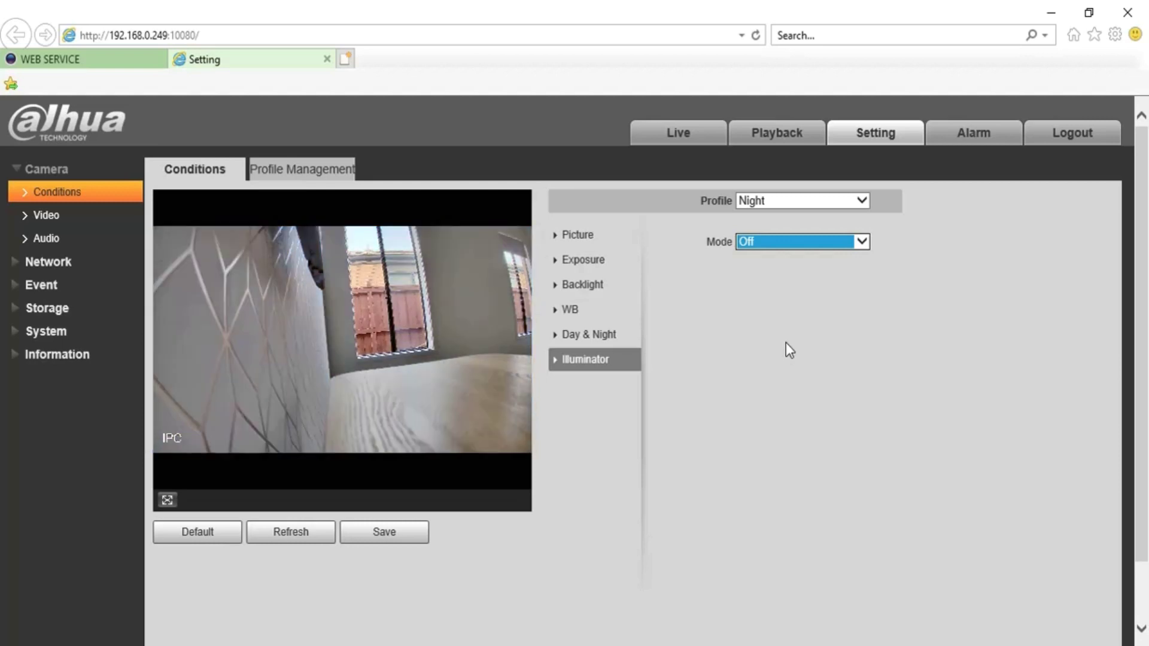
pyautogui.click(795, 240)
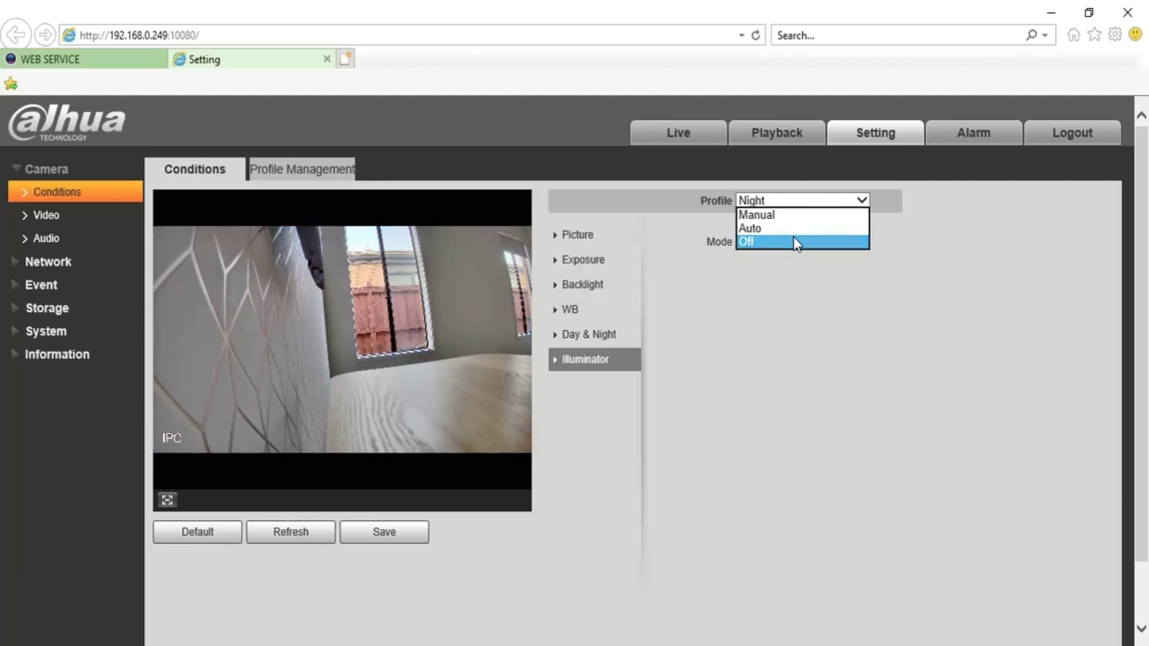
pyautogui.click(792, 229)
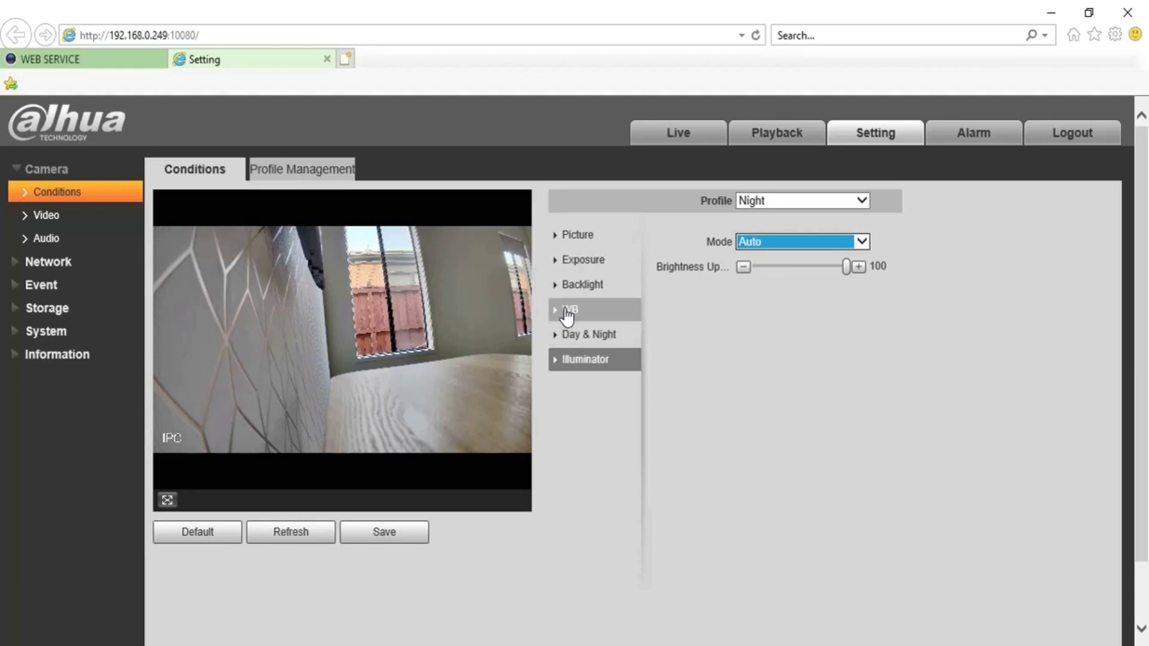
# Check the Night profile's backlight WDR at 50, then go to Camera > Audio
pyautogui.click(575, 286)
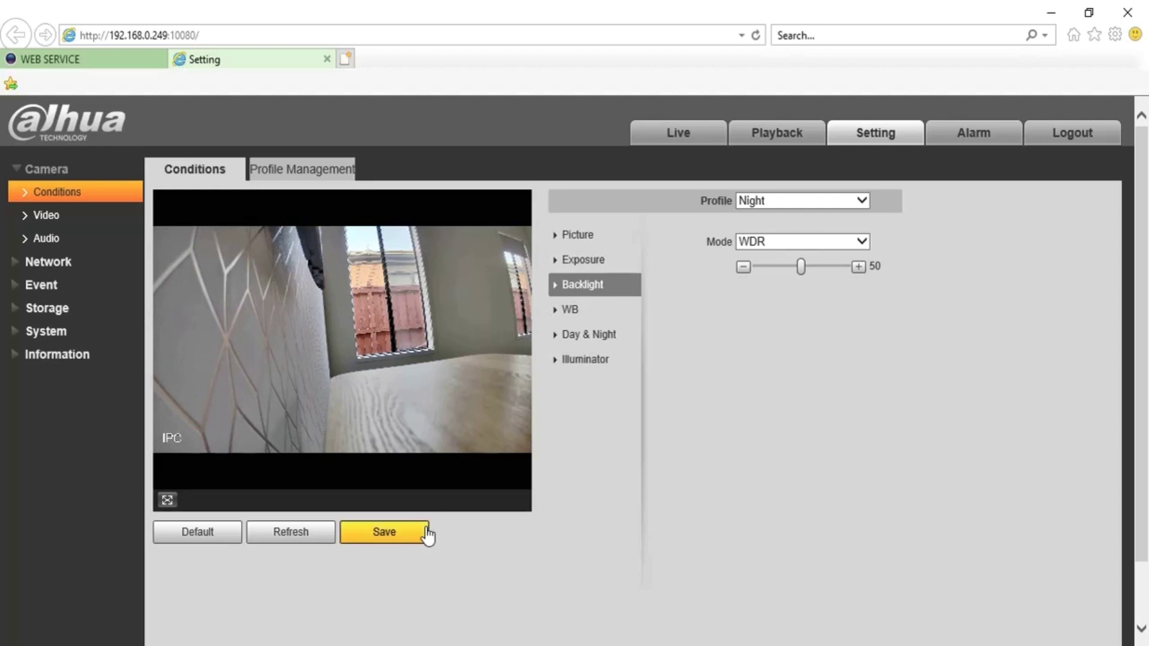
pyautogui.click(55, 239)
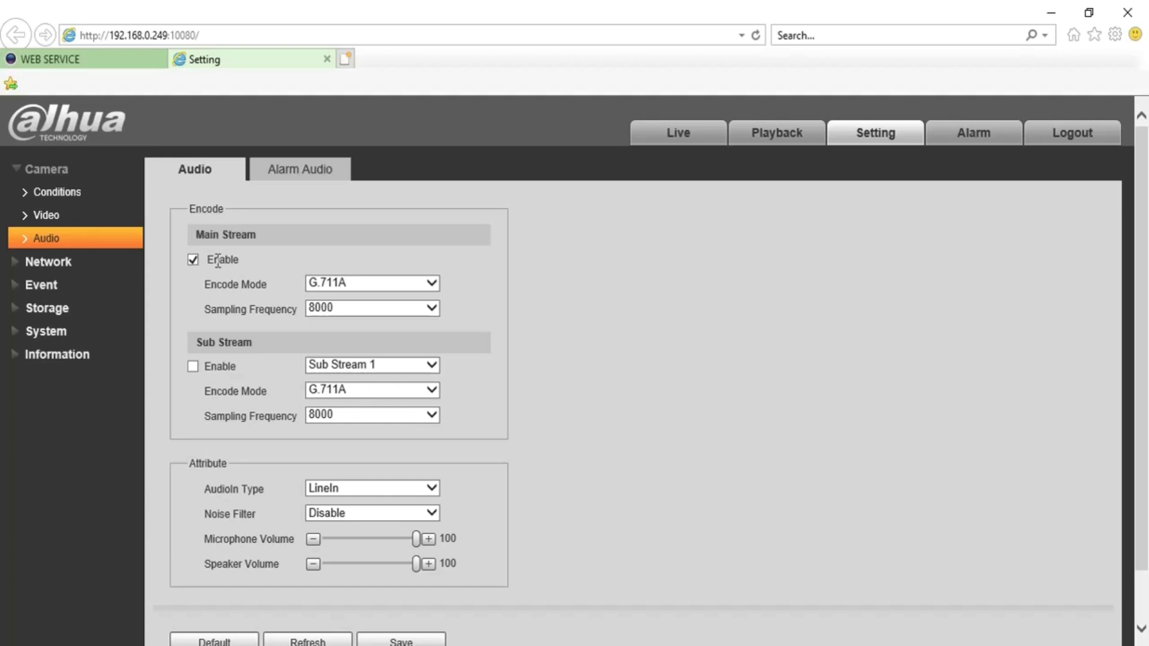
# Set the audio input type to Mic, enable Noise Filter, and save
pyautogui.click(332, 493)
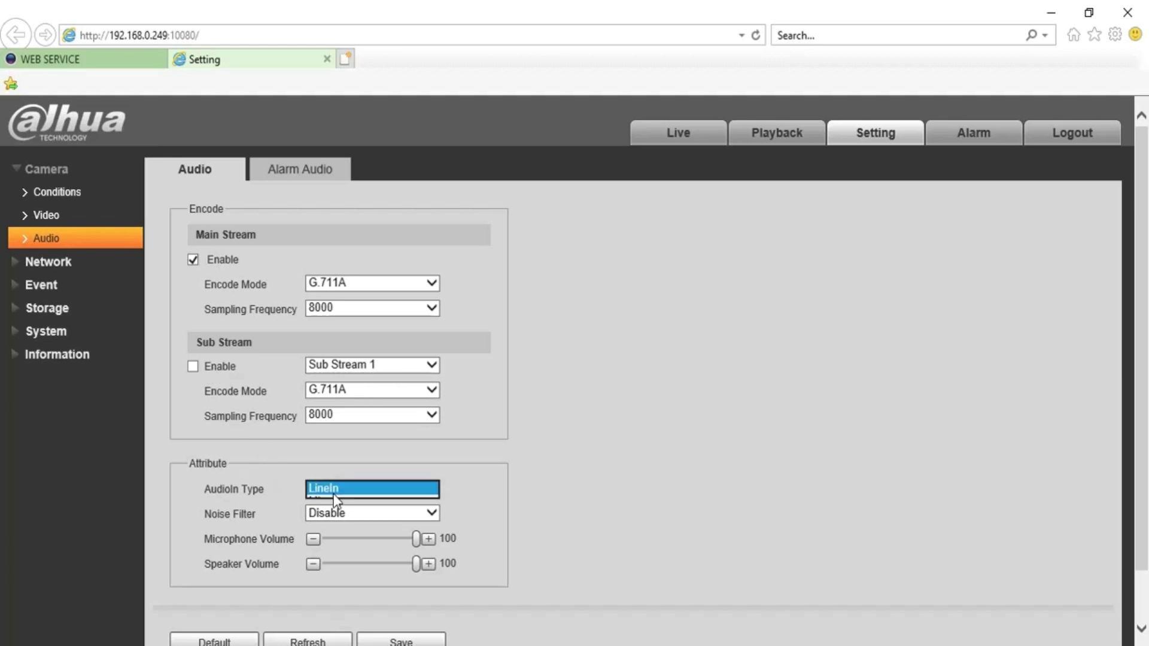
pyautogui.click(336, 501)
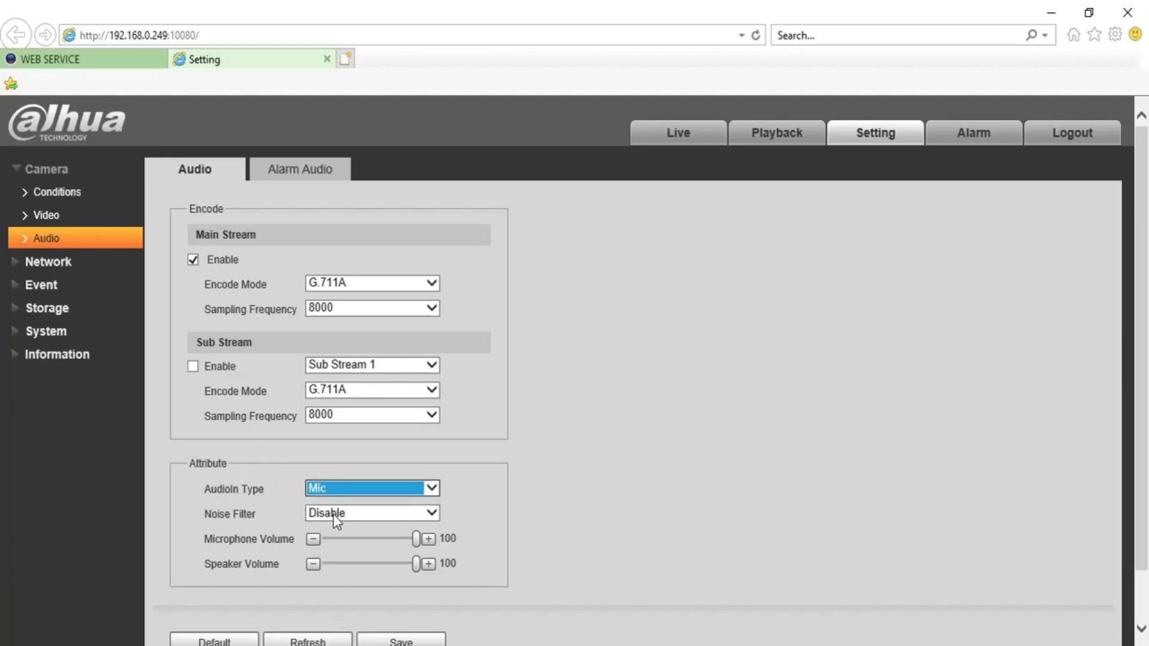
pyautogui.click(333, 514)
pyautogui.click(339, 504)
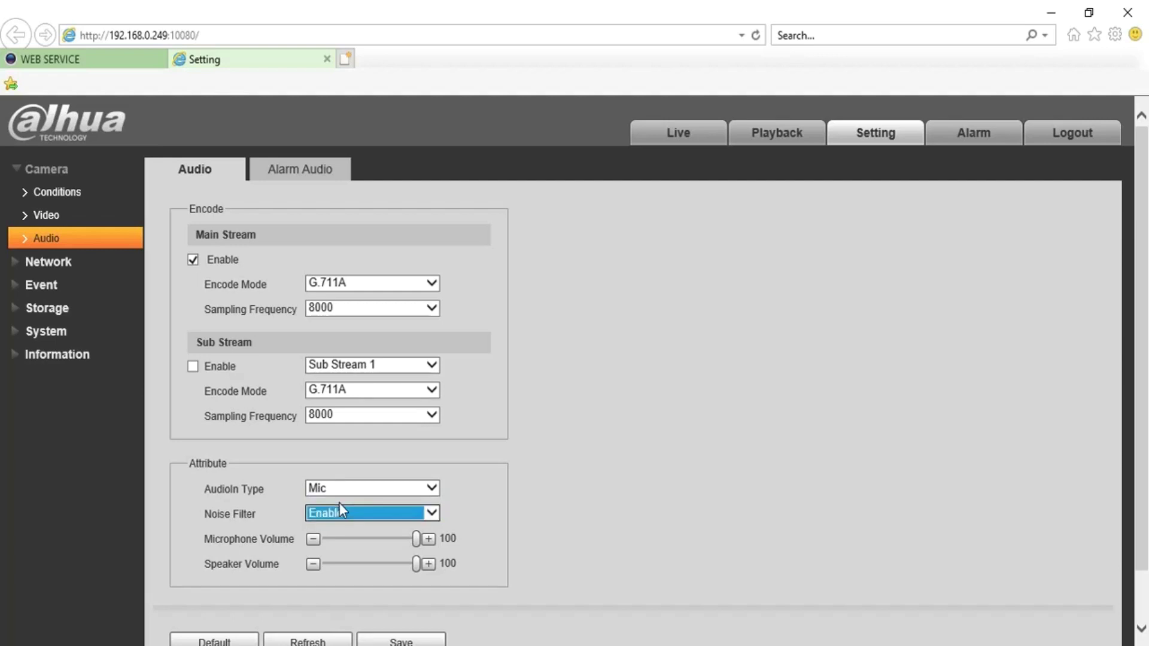
pyautogui.click(417, 642)
pyautogui.click(17, 286)
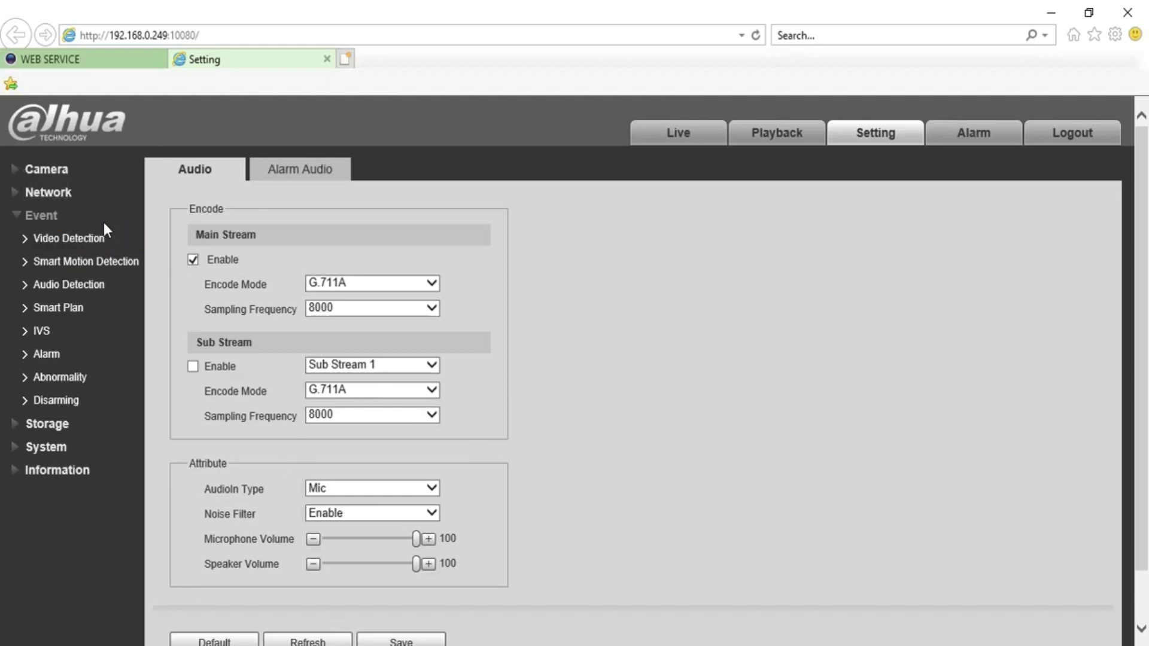
# In Video Detection, replace the motion region with one spanning the full grid and save
pyautogui.click(83, 243)
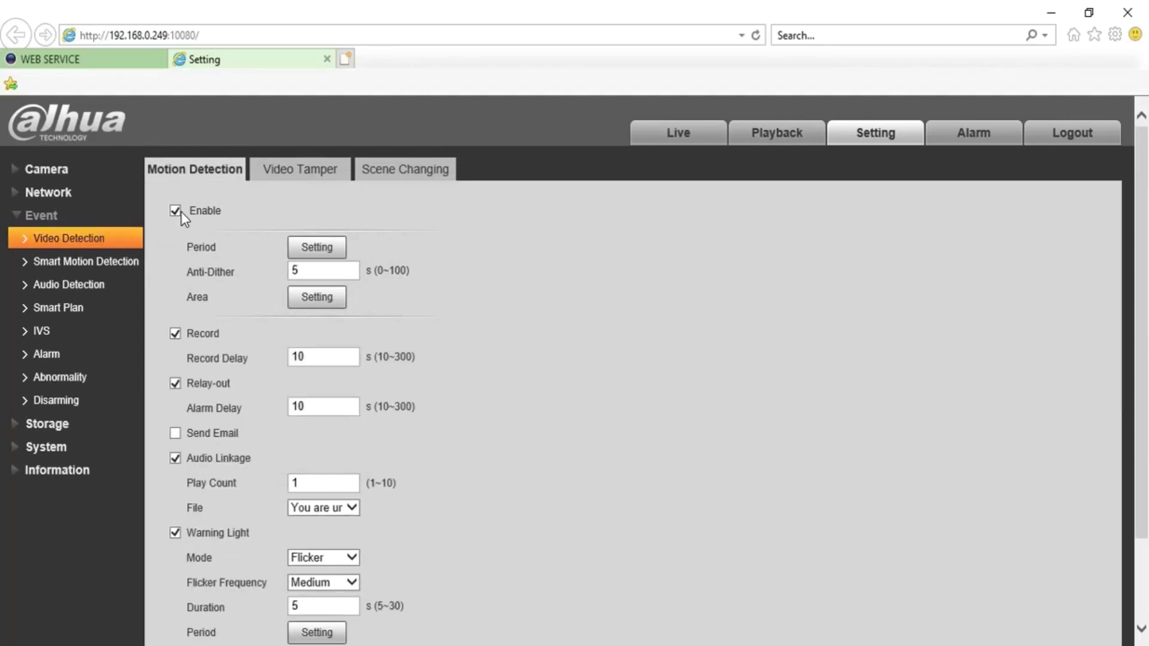
pyautogui.click(317, 297)
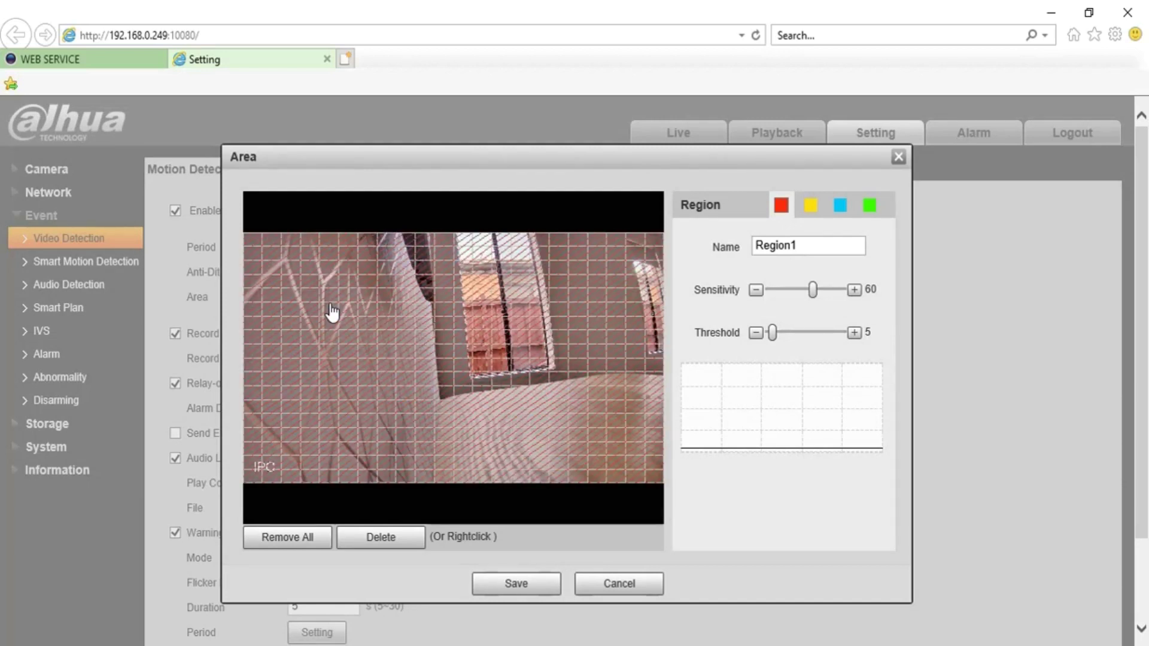
pyautogui.rightClick(330, 306)
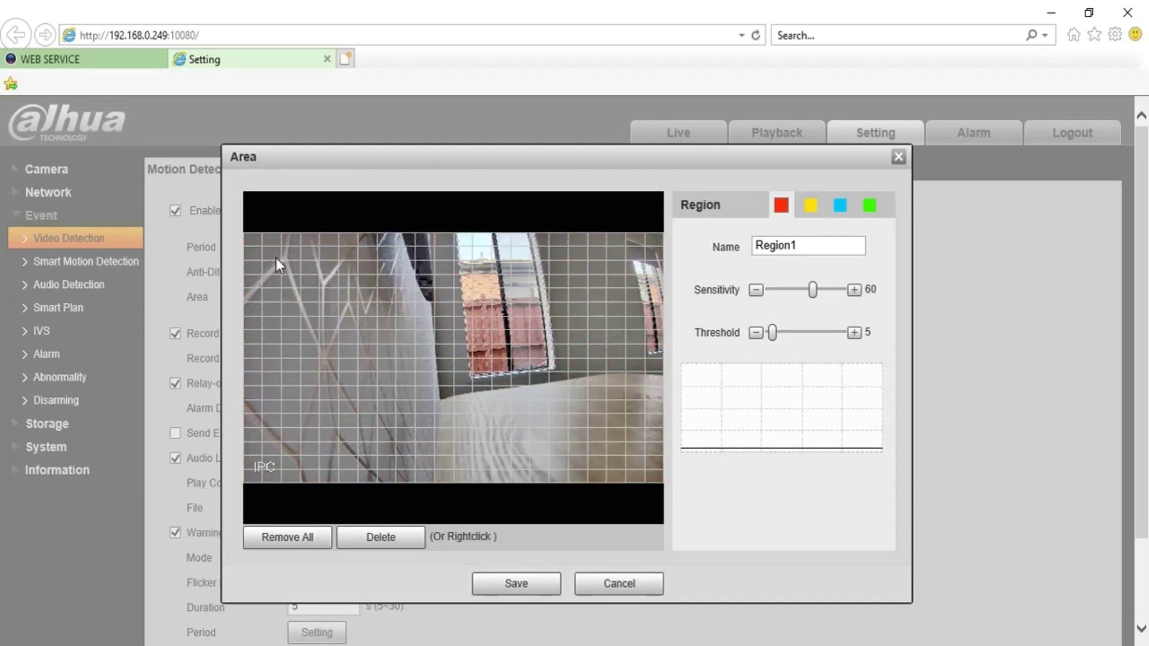
pyautogui.moveTo(253, 242)
pyautogui.mouseDown()
pyautogui.moveTo(490, 422)
pyautogui.moveTo(654, 475)
pyautogui.mouseUp()
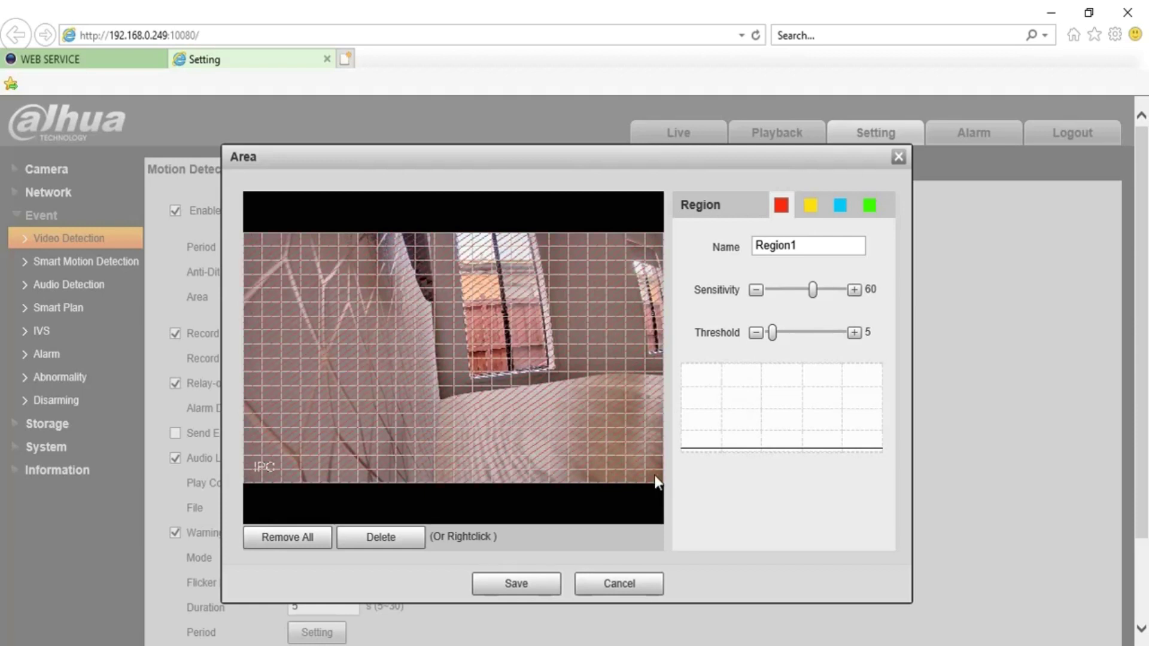
pyautogui.click(525, 585)
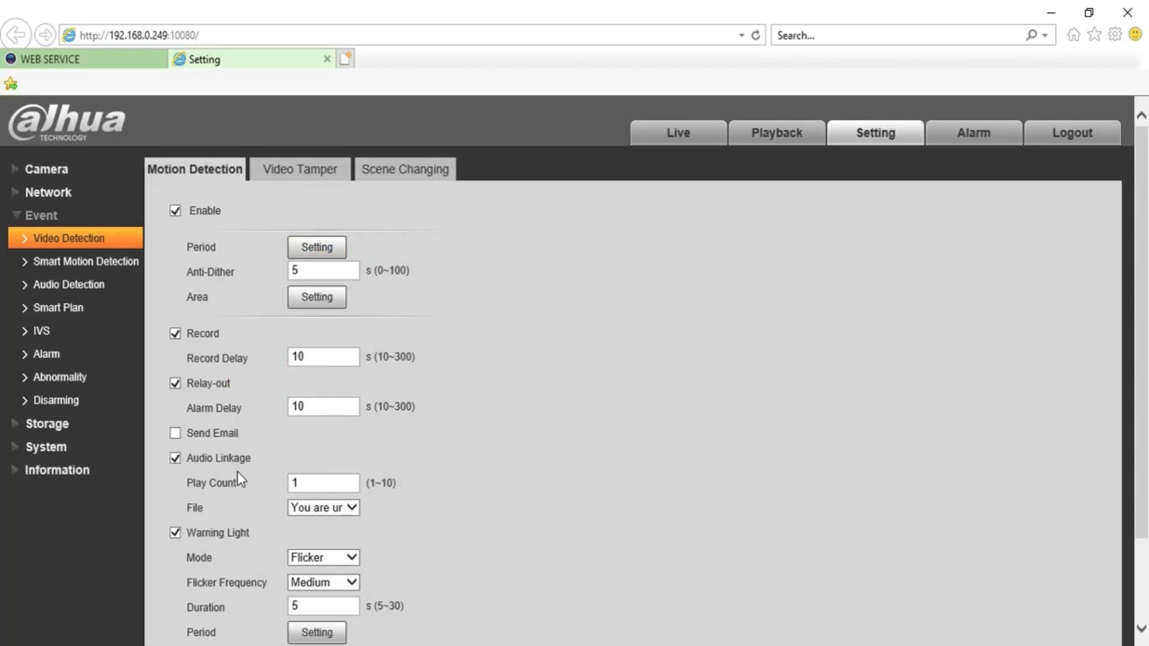
pyautogui.moveTo(187, 460); pyautogui.dragTo(195, 459)
pyautogui.click(231, 533)
pyautogui.click(176, 458)
pyautogui.click(317, 247)
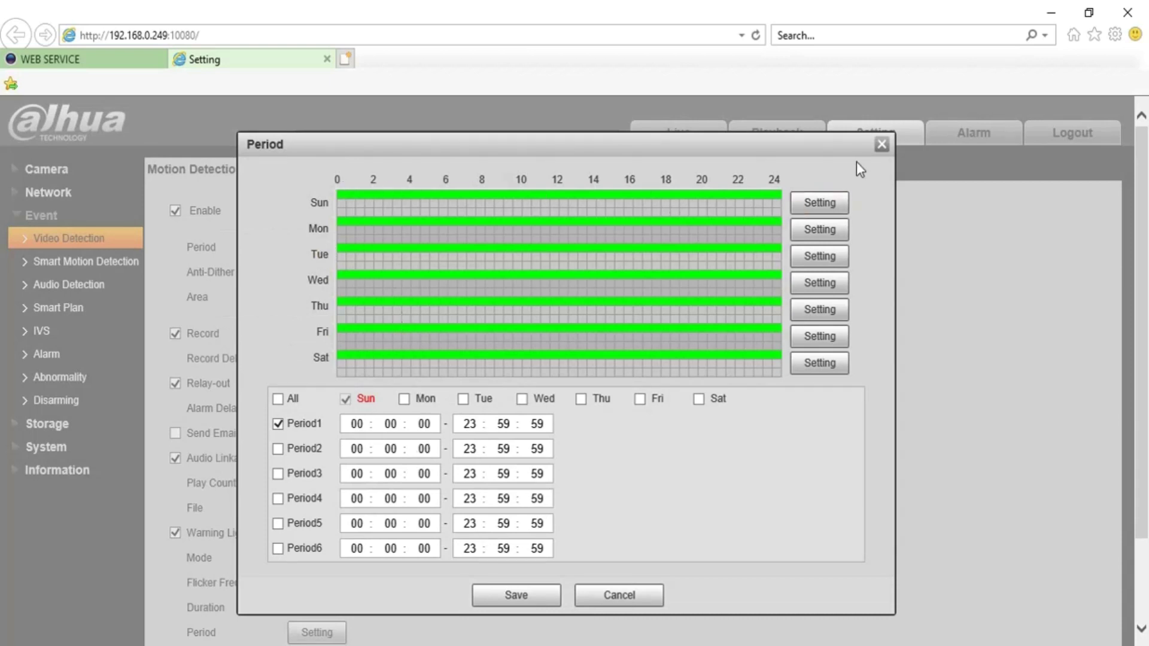
pyautogui.click(277, 450)
pyautogui.click(880, 147)
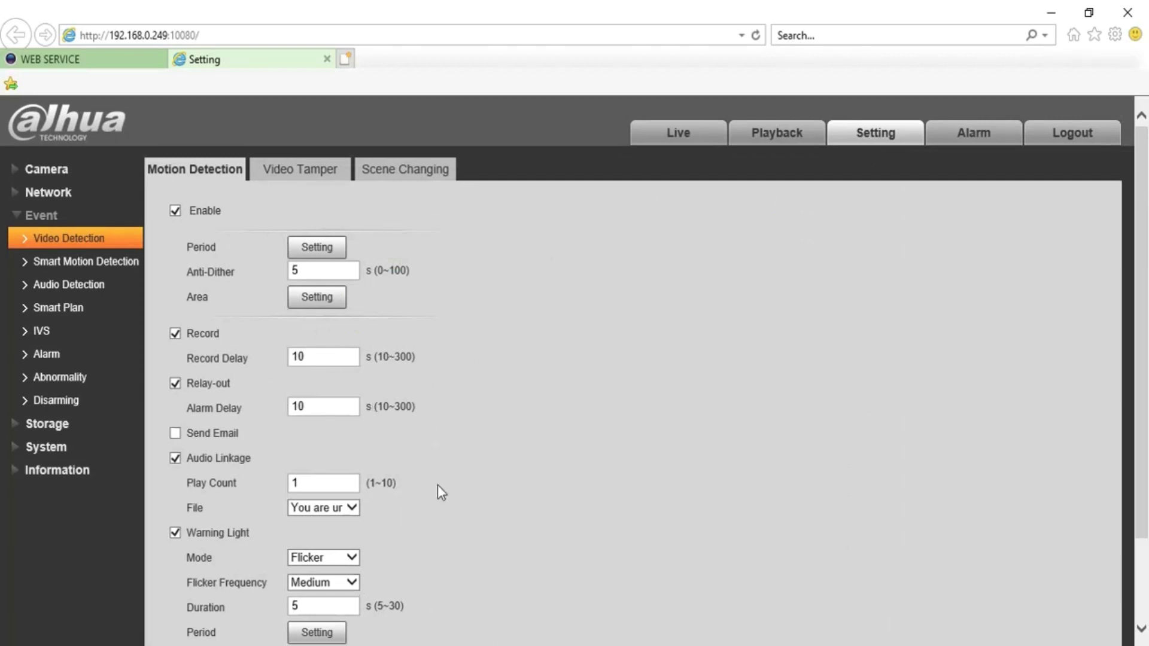
pyautogui.click(95, 268)
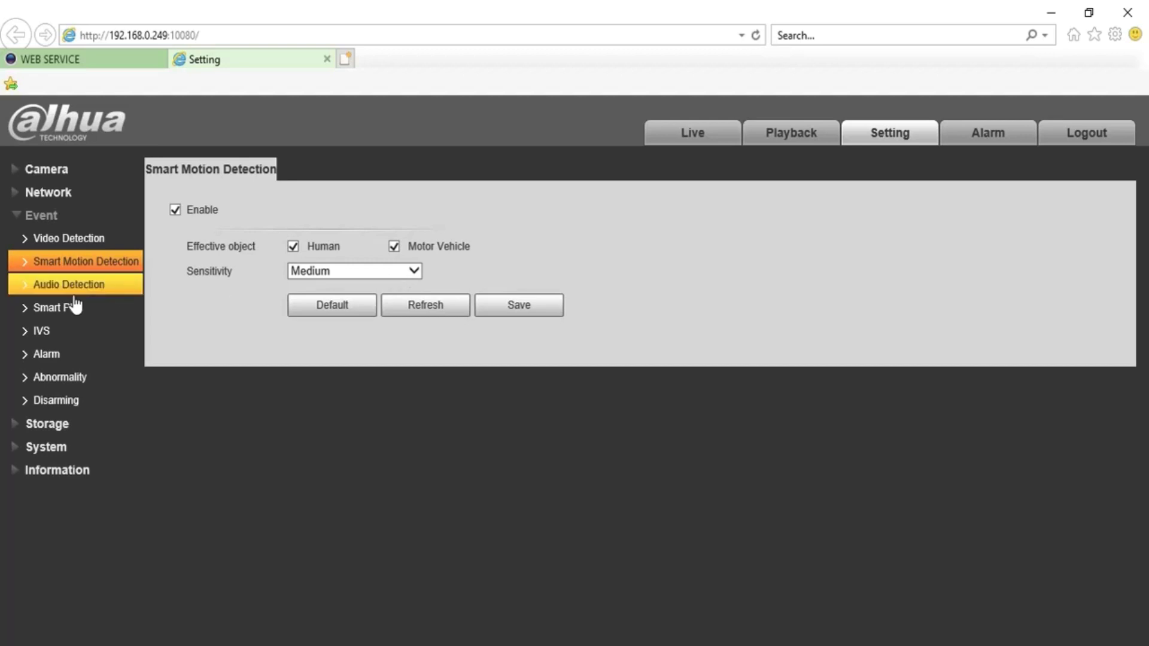
# Go to the IVS rule settings after reviewing Smart Motion Detection for humans and motor vehicles
pyautogui.click(52, 340)
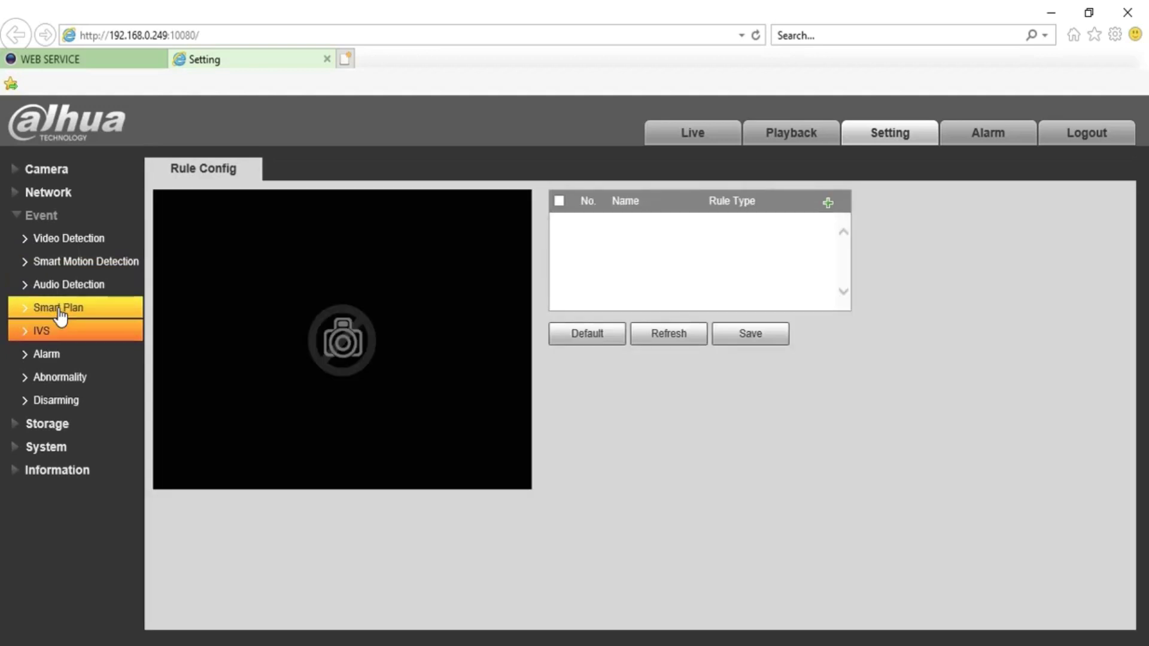
# Select the IVS bulb under Smart Plan, then go to IVS Rule Config
pyautogui.click(61, 309)
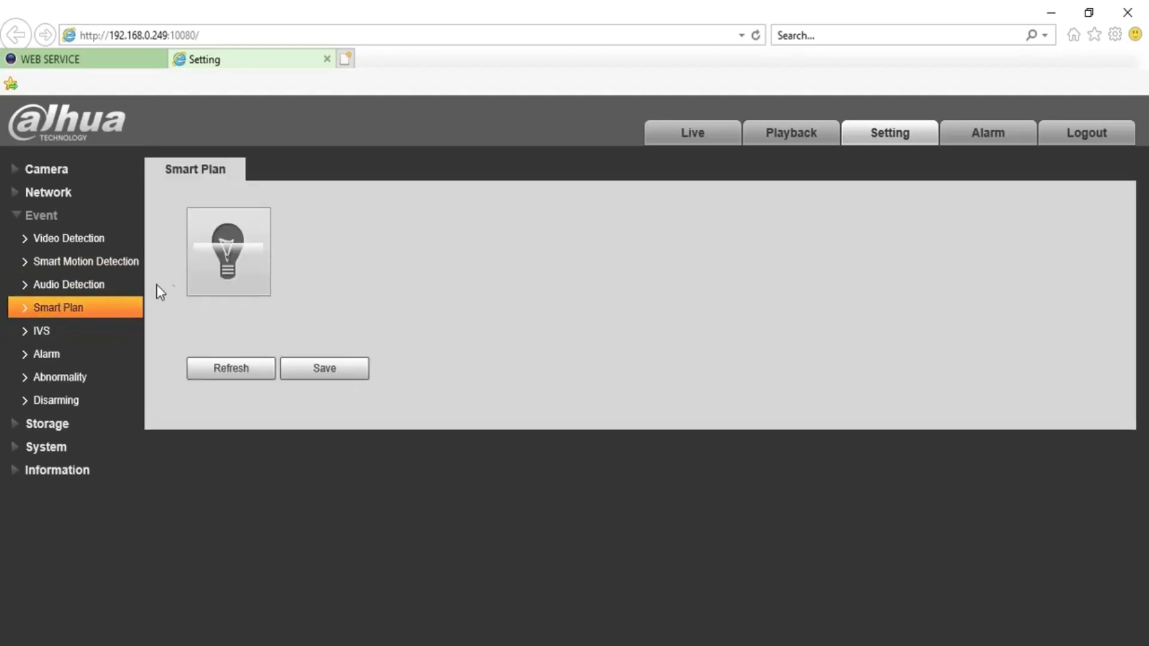
pyautogui.click(216, 277)
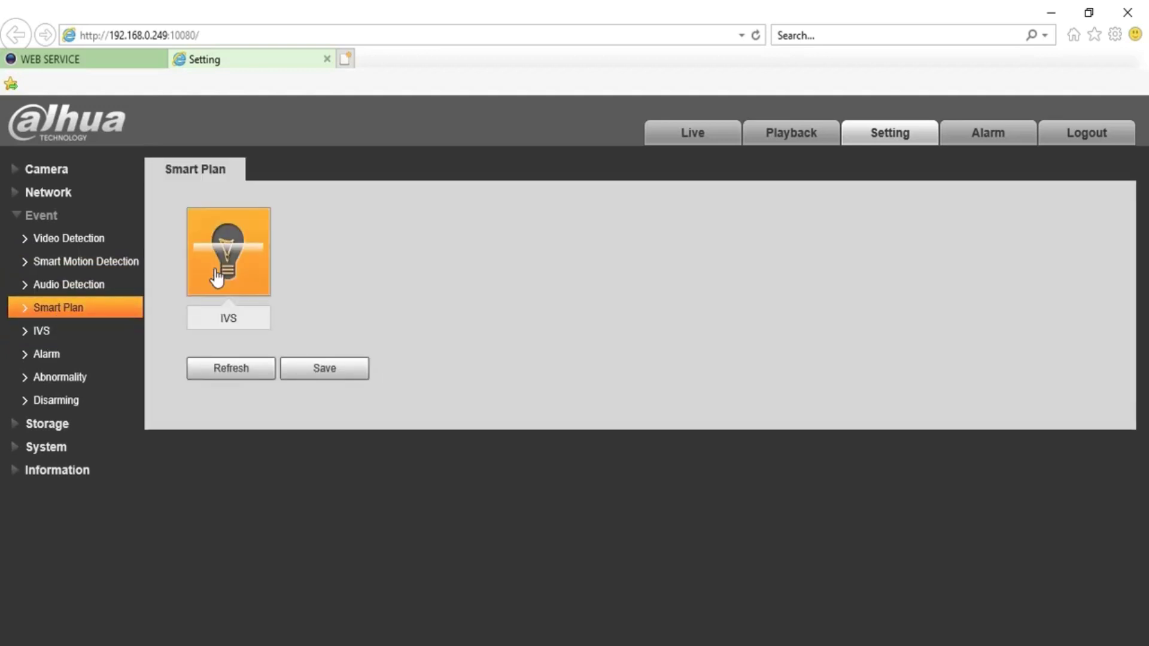
pyautogui.click(217, 277)
pyautogui.click(216, 277)
pyautogui.click(44, 330)
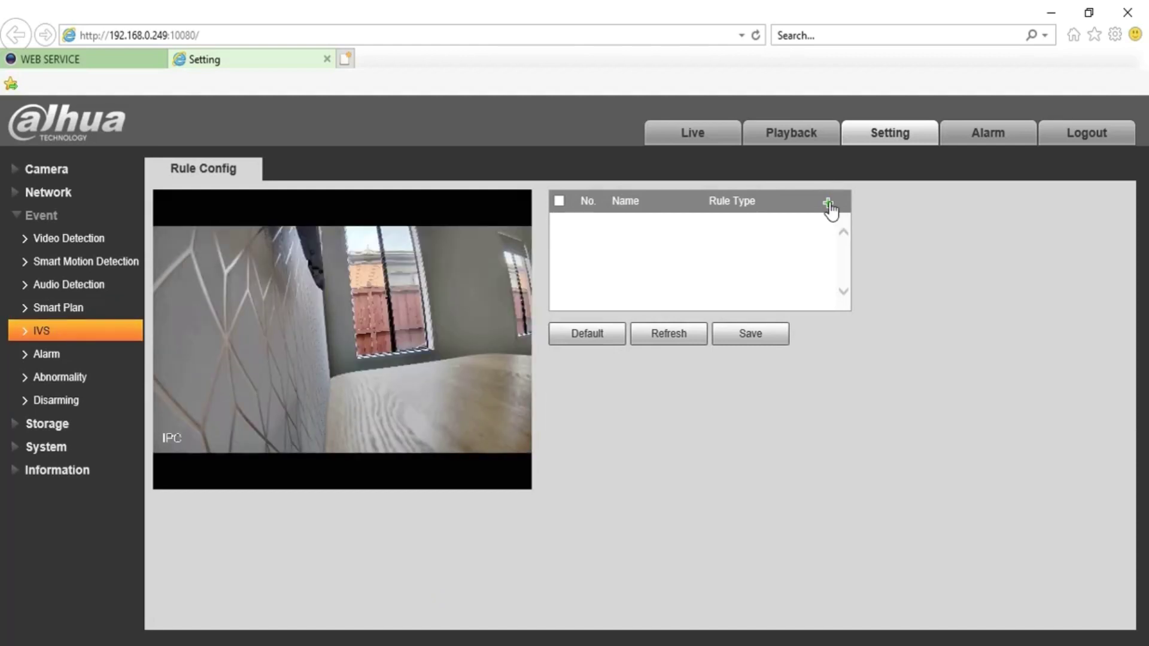
# Add tripwire rule IVS-1, reviewing its rule types and Period schedule
pyautogui.click(828, 204)
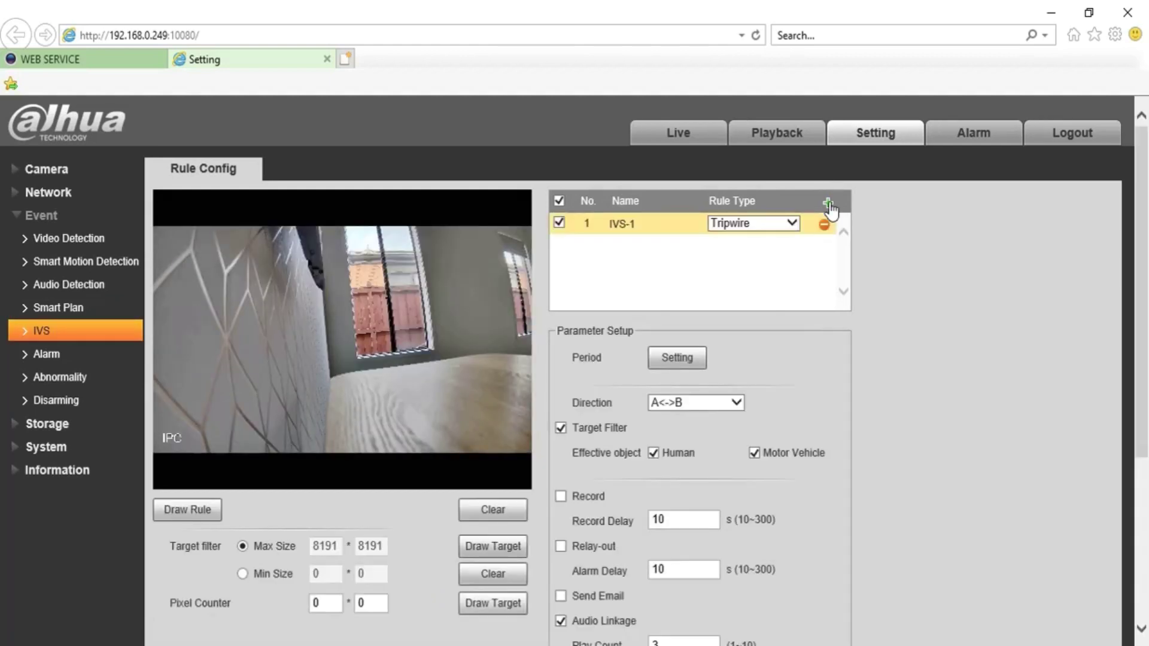
pyautogui.click(789, 226)
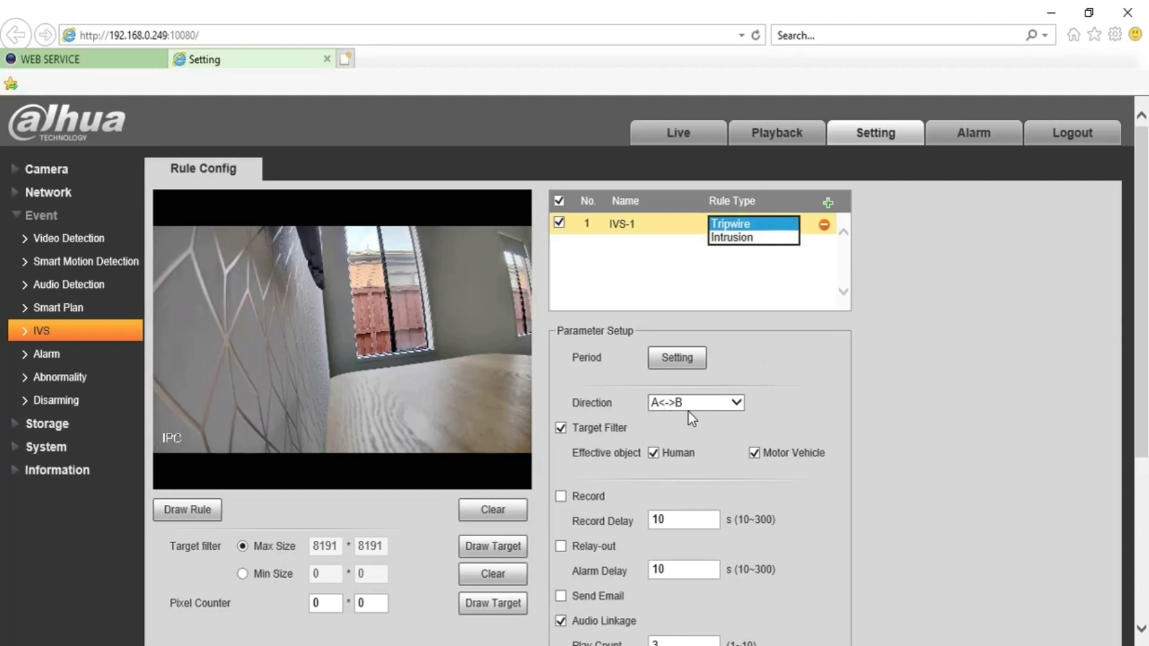
pyautogui.click(675, 359)
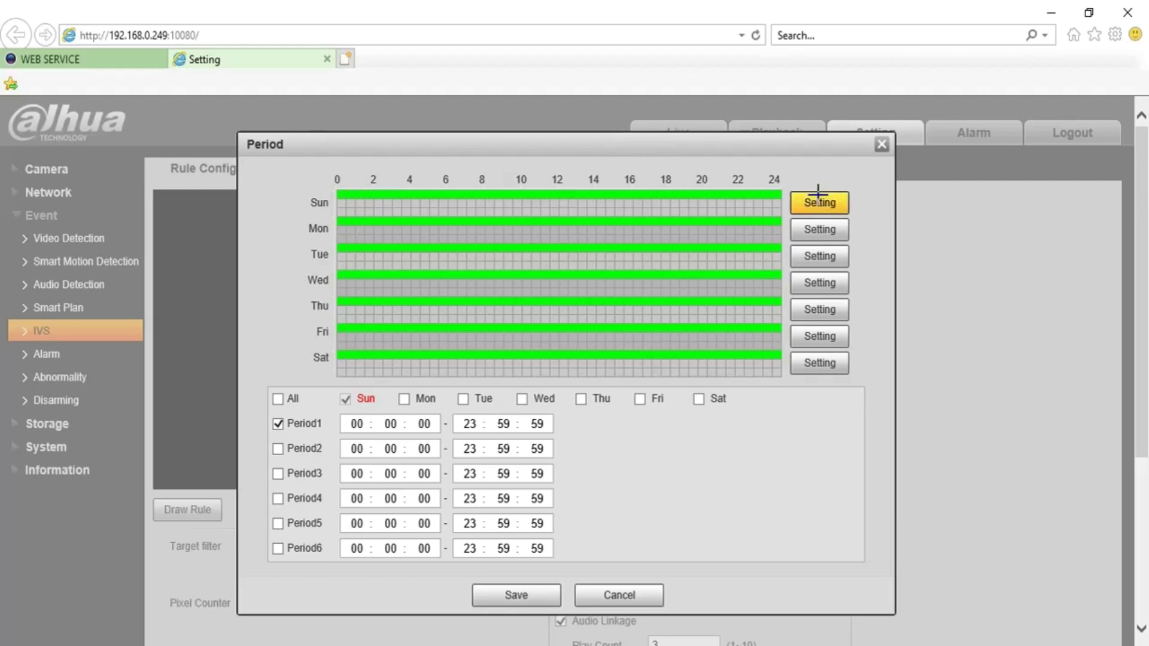
pyautogui.click(882, 145)
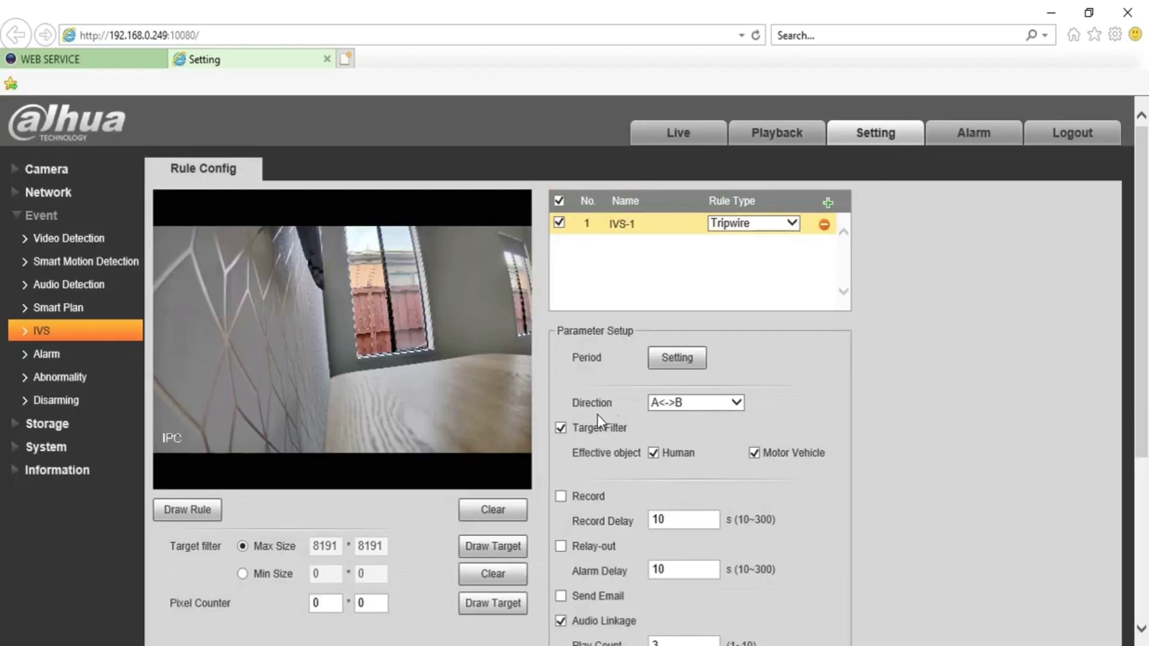
# Draw the IVS-1 tripwire from the wall's edge to the right edge of the camera image
pyautogui.moveTo(1144, 236); pyautogui.dragTo(1146, 268)
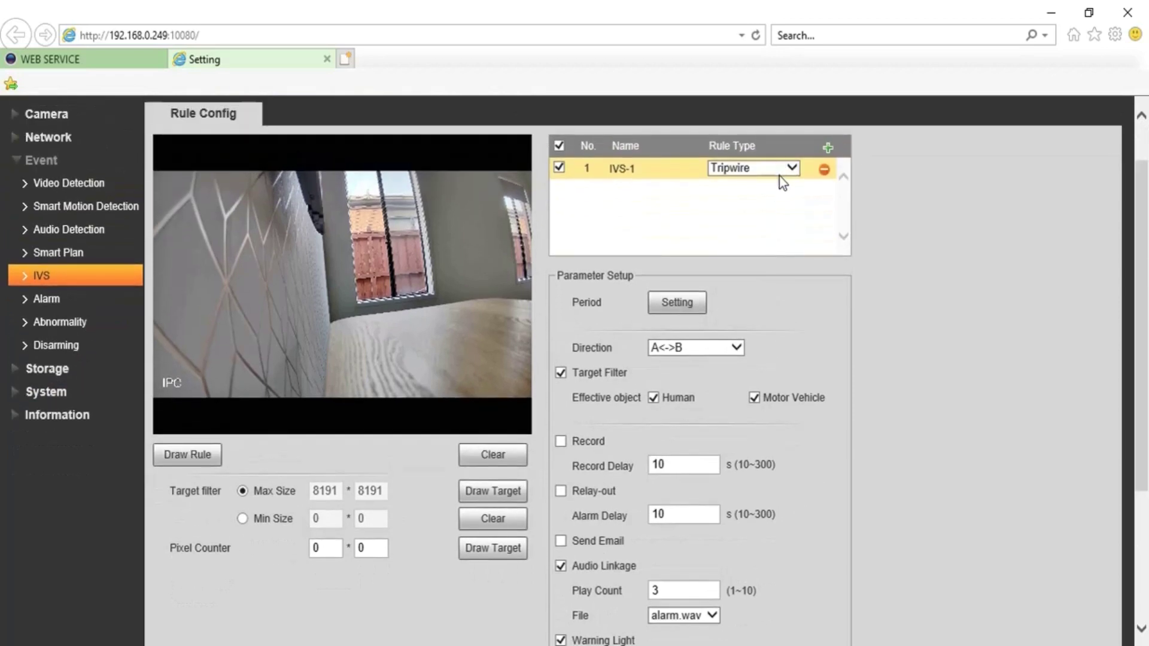
pyautogui.click(183, 457)
pyautogui.click(328, 308)
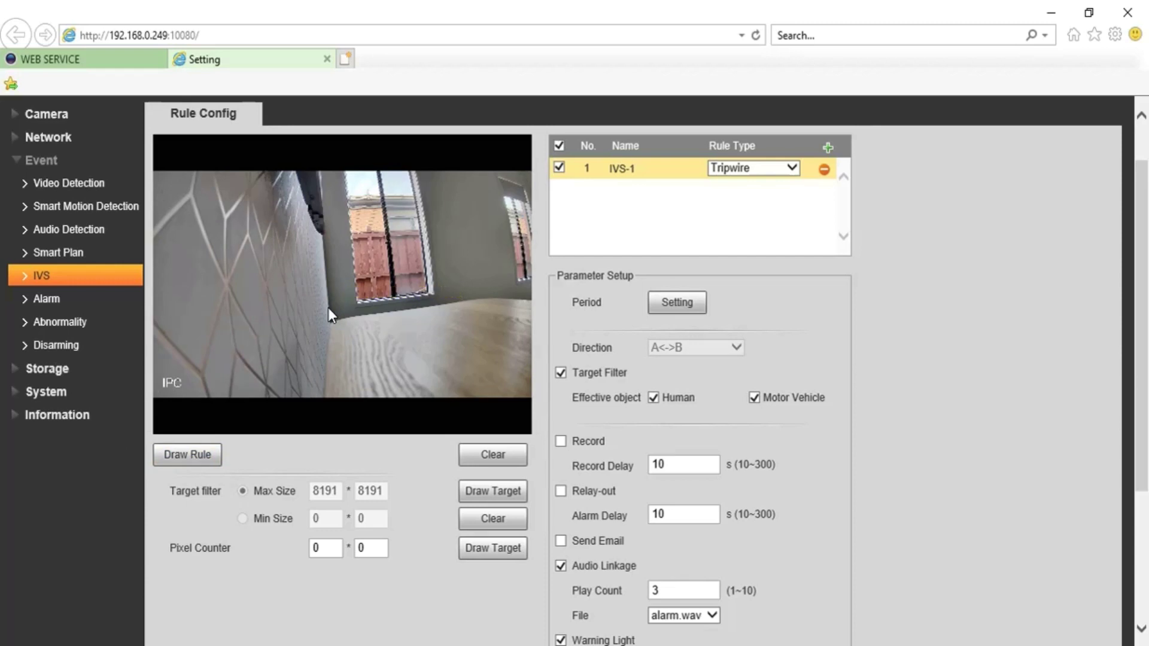
pyautogui.rightClick(544, 275)
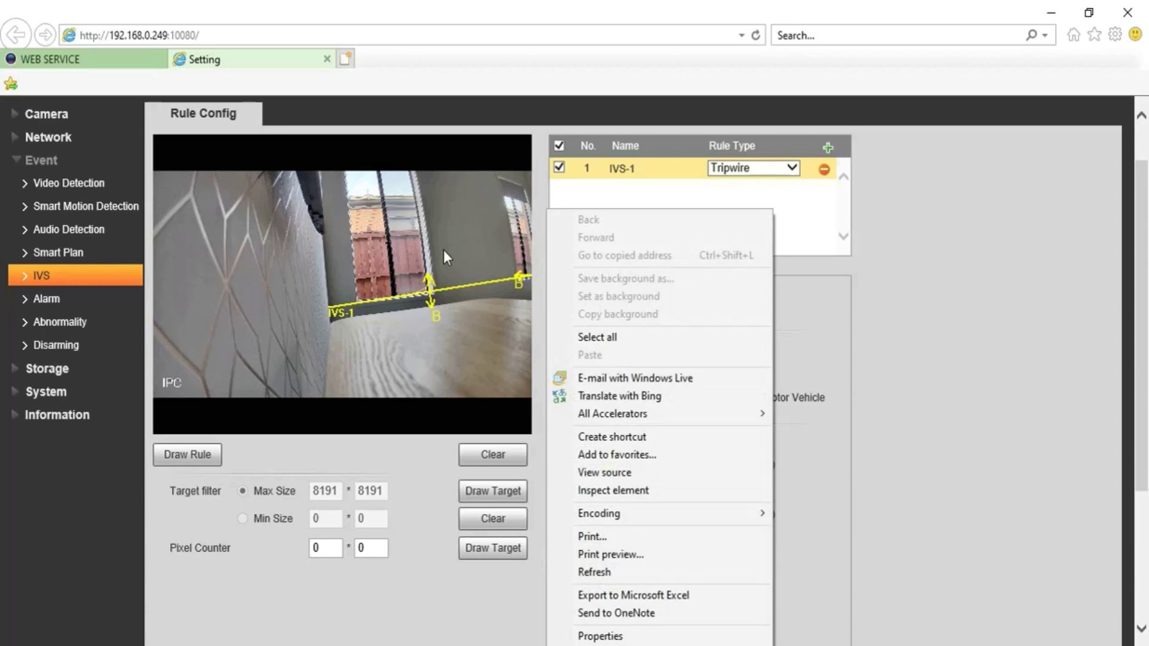
pyautogui.click(388, 441)
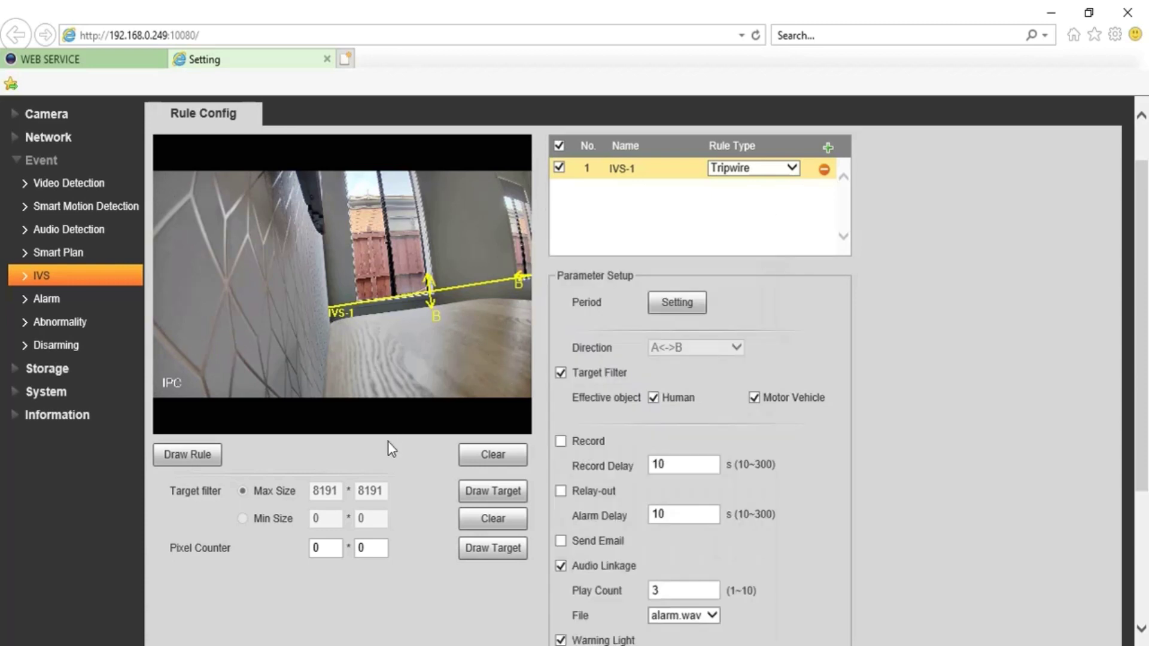
pyautogui.scroll(-3, 1140, 428)
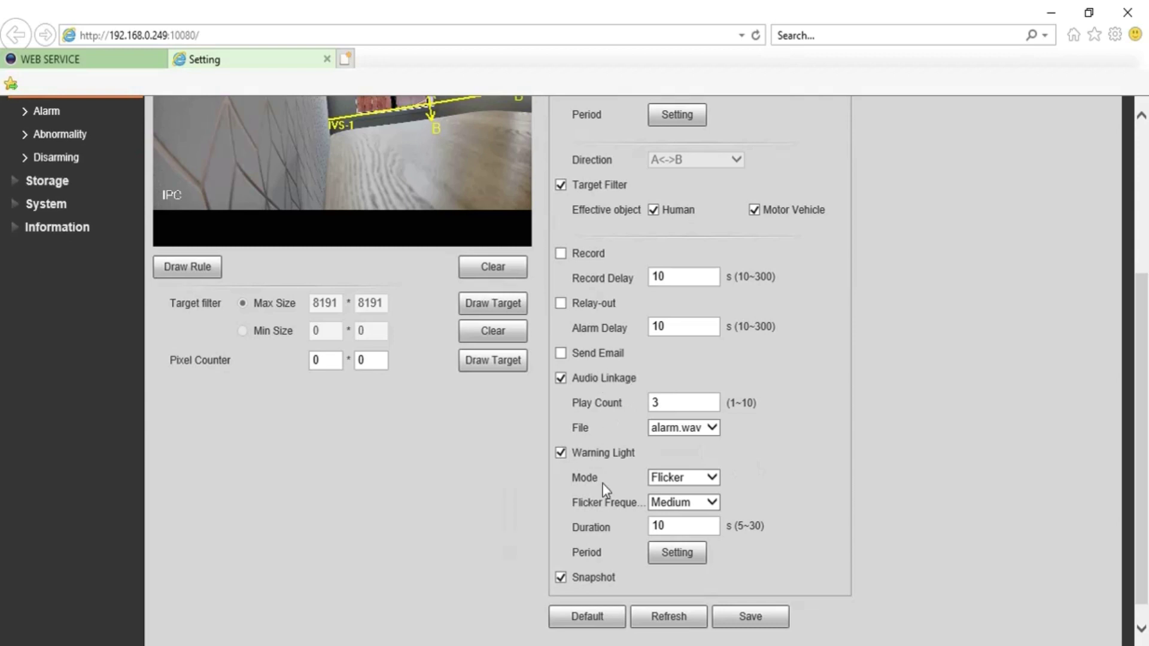
# Set the alarm sound to 'You are under surveillance.wav' and the warning light duration to 5 s, then save
pyautogui.click(698, 430)
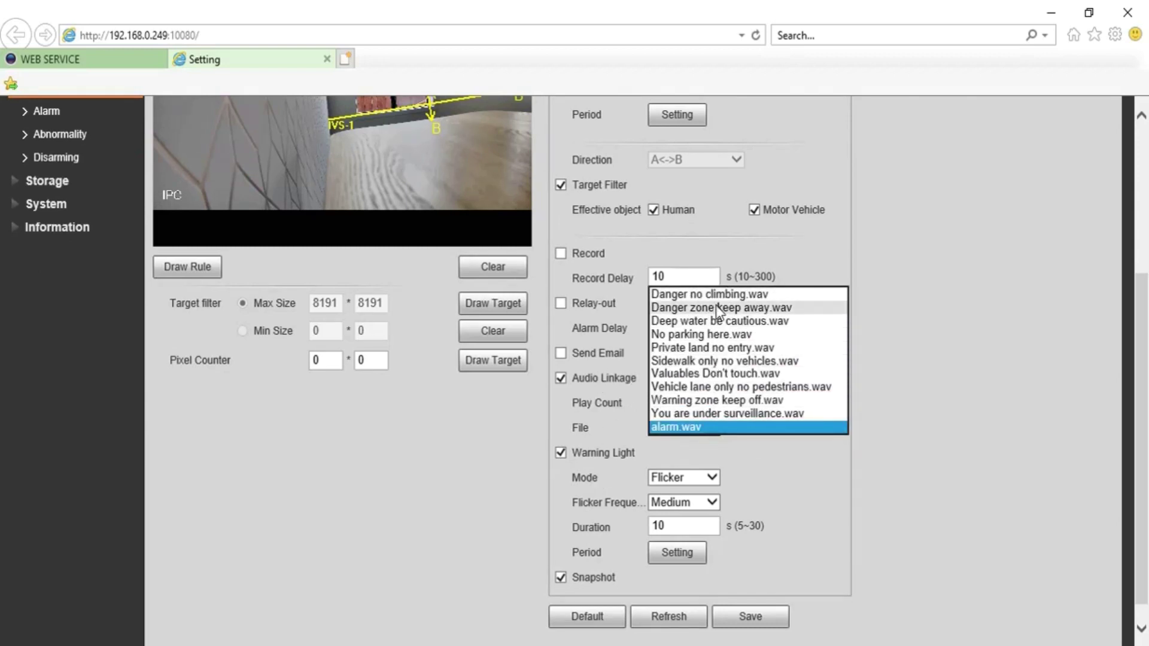
pyautogui.click(731, 412)
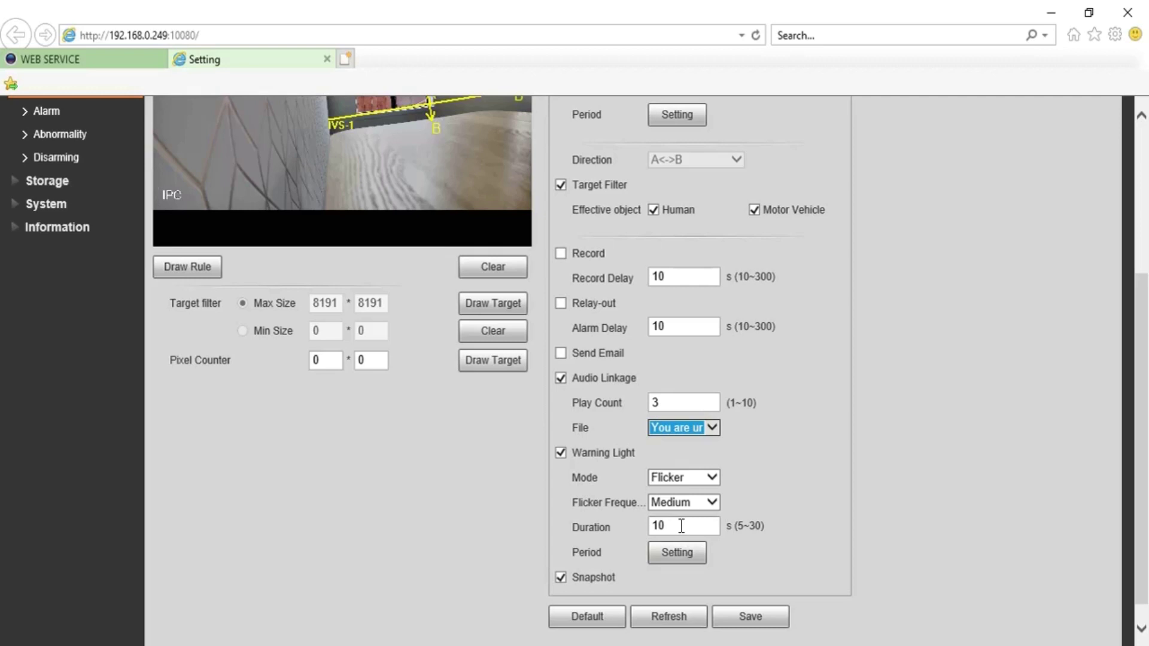
pyautogui.moveTo(681, 525); pyautogui.dragTo(622, 522)
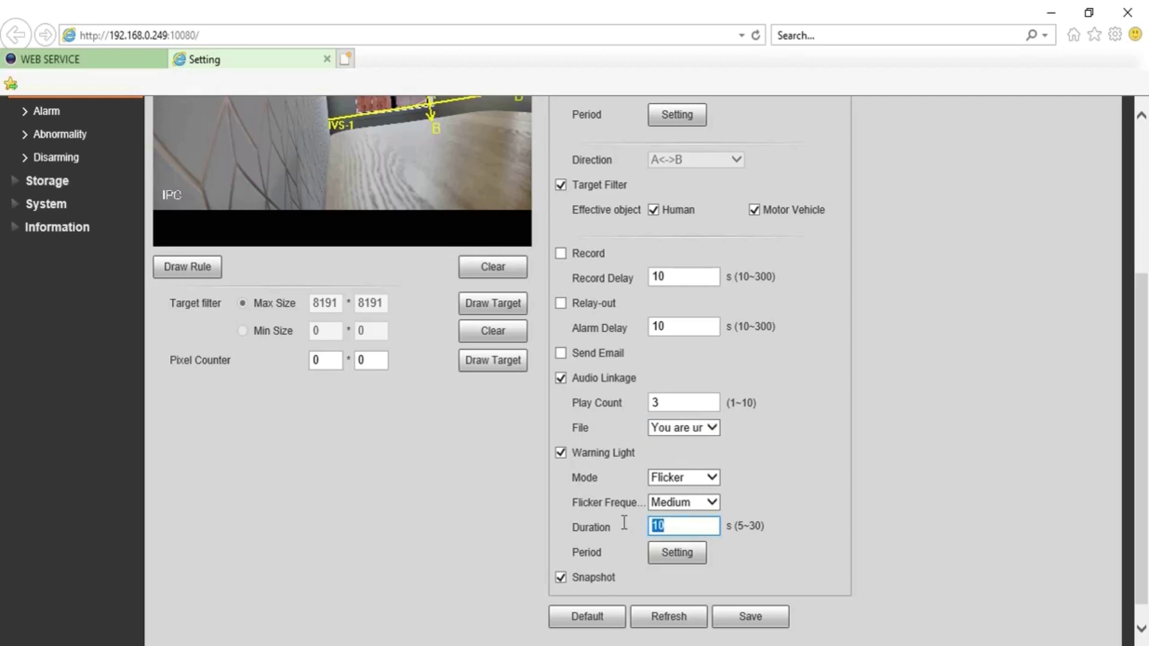
pyautogui.write('5')
pyautogui.click(739, 618)
pyautogui.click(740, 618)
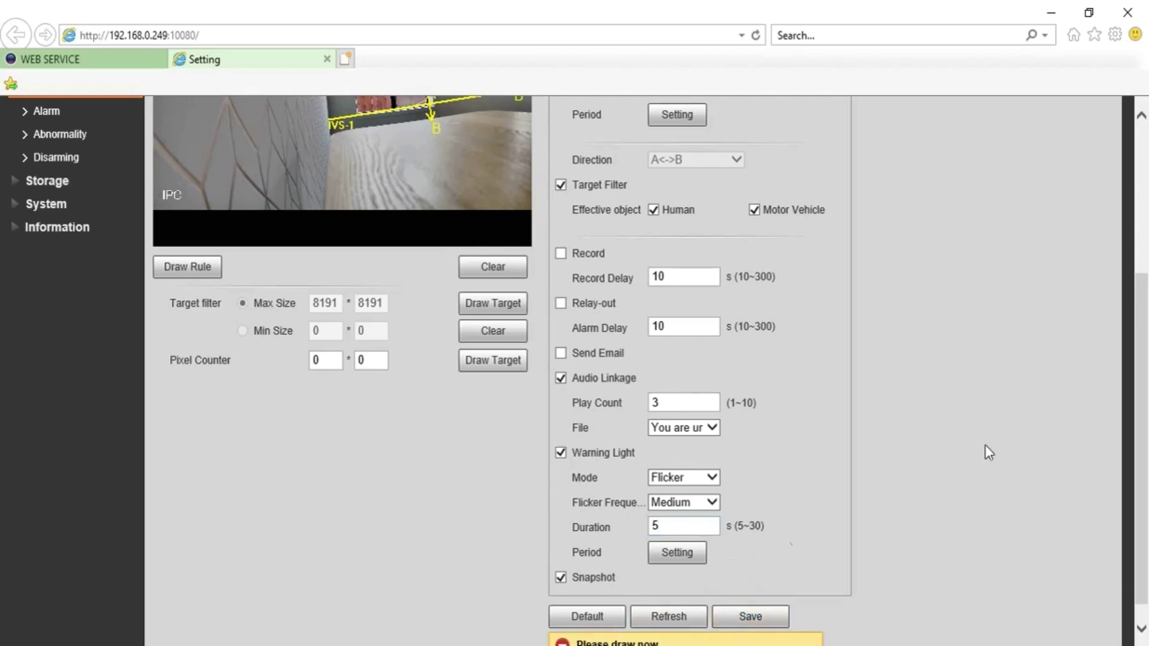
# Redraw the IVS-1 tripwire across the camera image and end it at its right side
pyautogui.moveTo(1142, 479); pyautogui.dragTo(1147, 334)
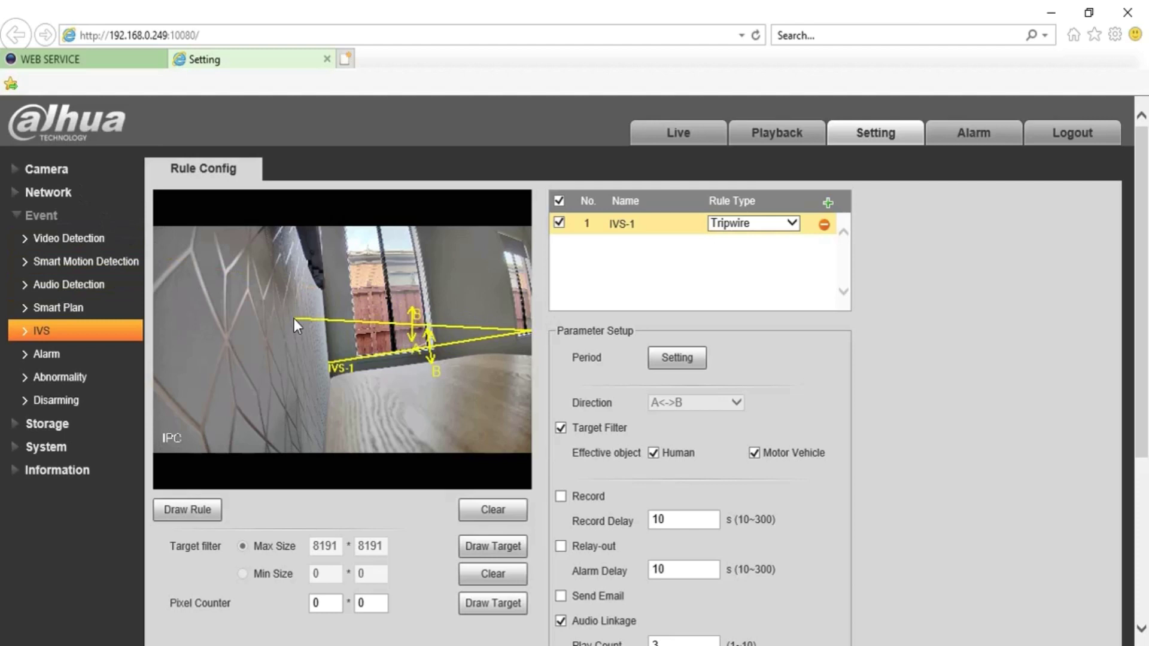
pyautogui.rightClick(527, 344)
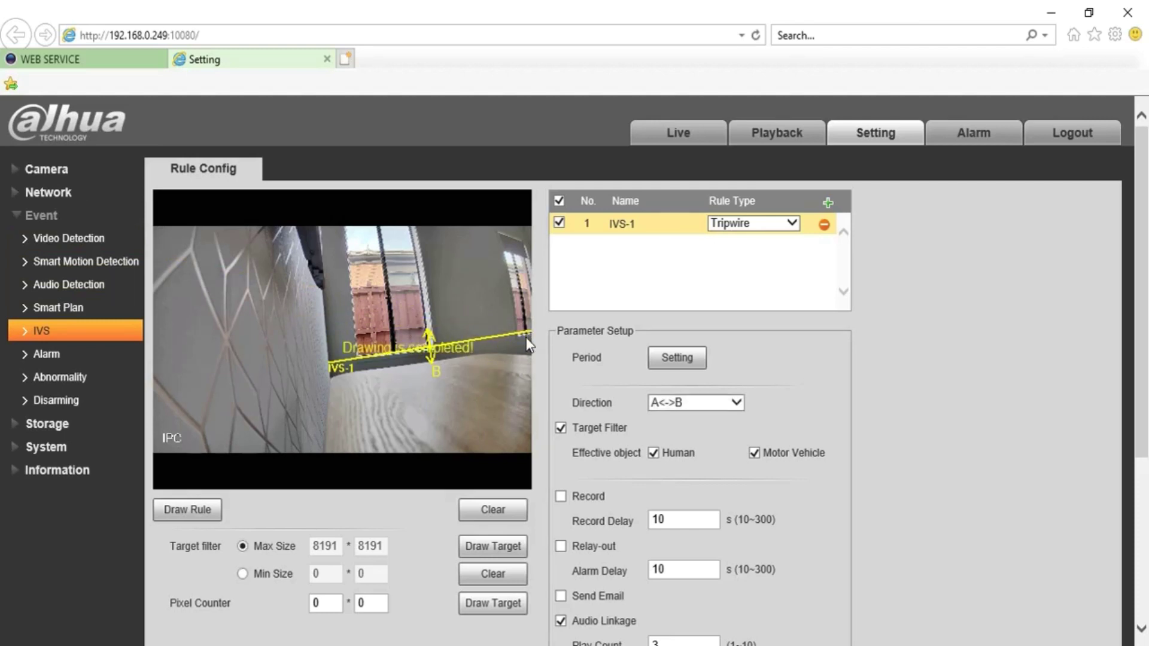
pyautogui.moveTo(1146, 248); pyautogui.dragTo(1145, 211)
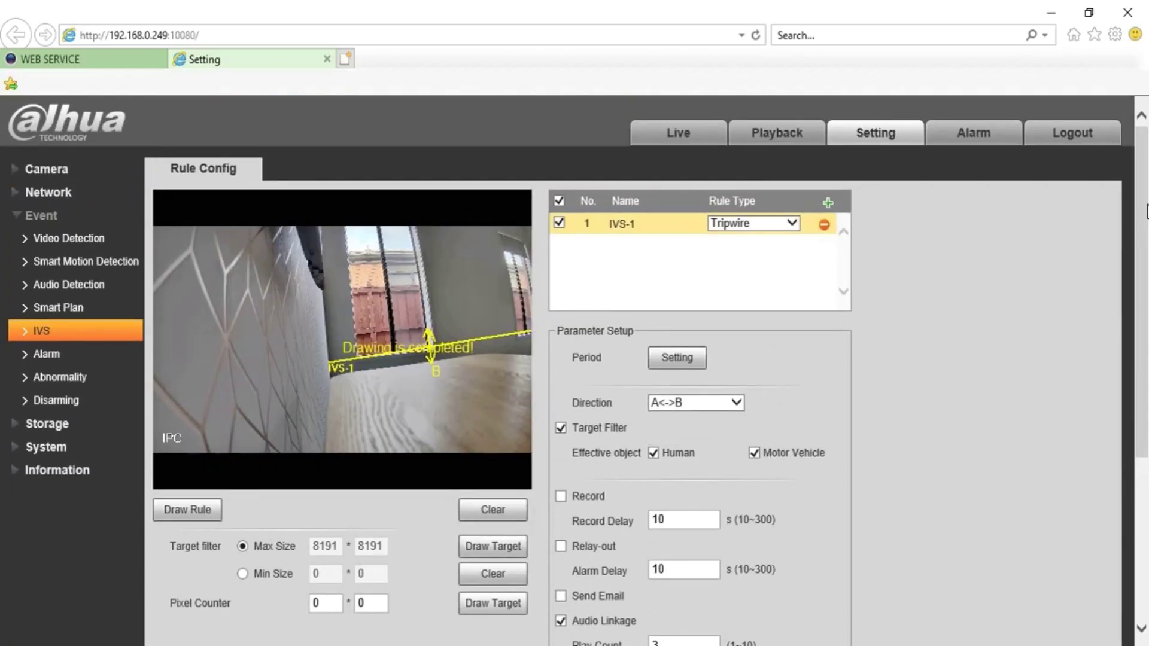